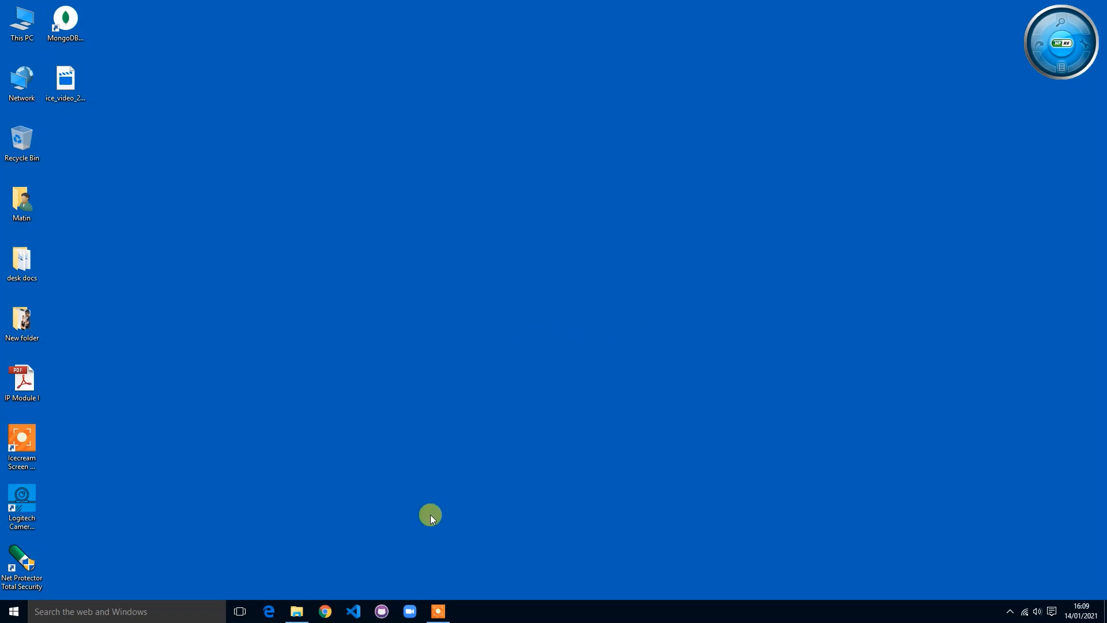
# Step: Launch Chrome, search Google for 'virtual box', and open the virtualbox.org result
pyautogui.click(324, 611)
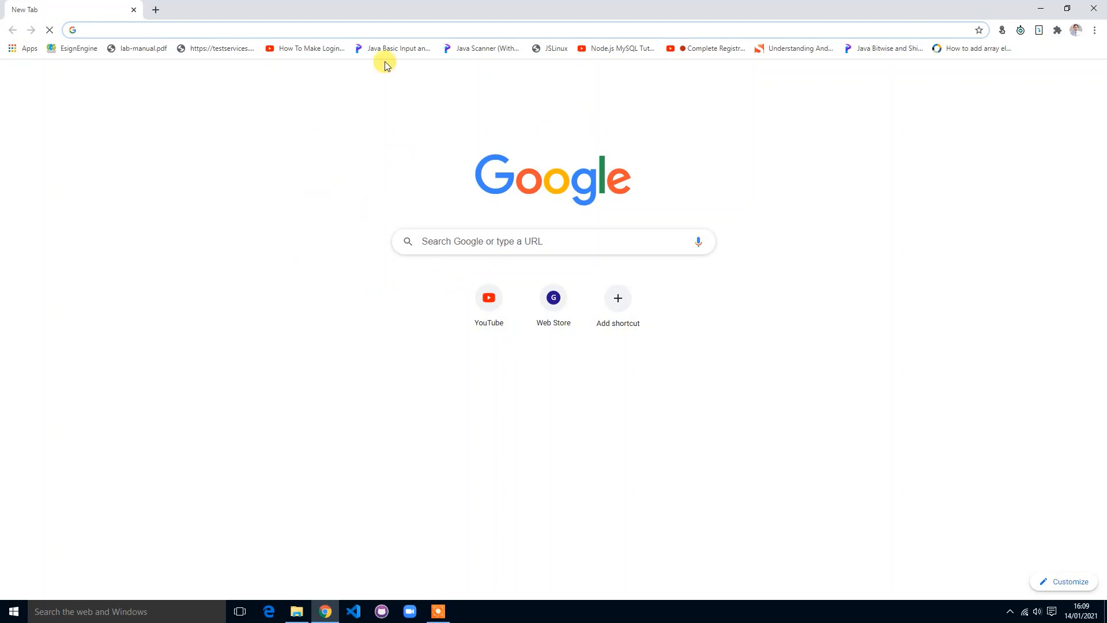
pyautogui.click(267, 31)
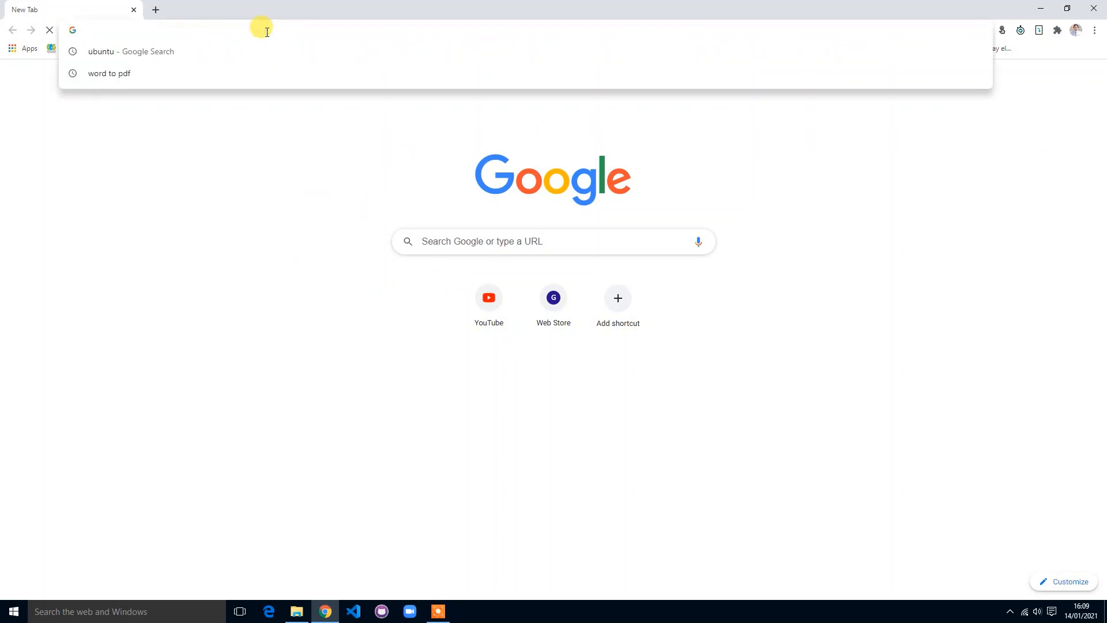
pyautogui.write('virtual')
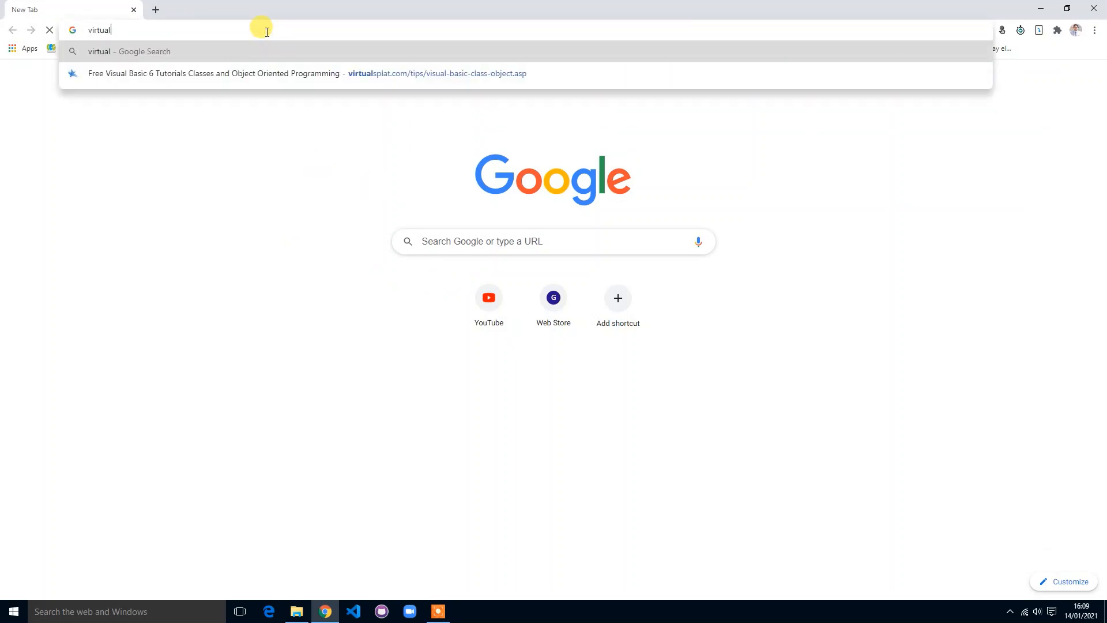
pyautogui.write(' box')
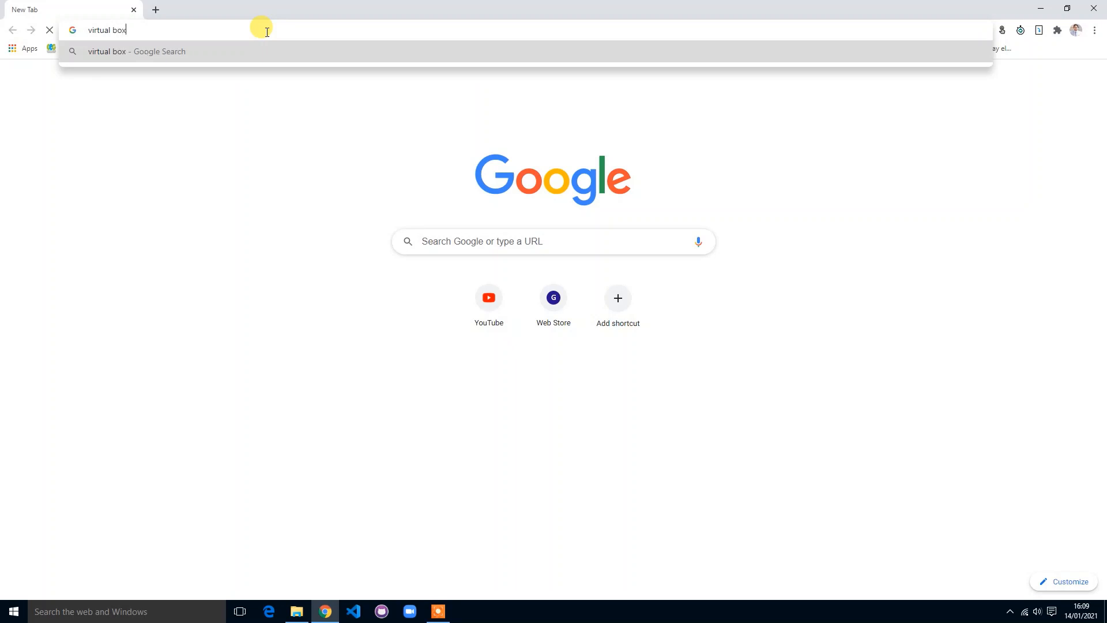
pyautogui.write('o')
pyautogui.press('BackSpace')
pyautogui.press('BackSpace')
pyautogui.press('BackSpace')
pyautogui.press('BackSpace')
pyautogui.press('BackSpace')
pyautogui.press('BackSpace')
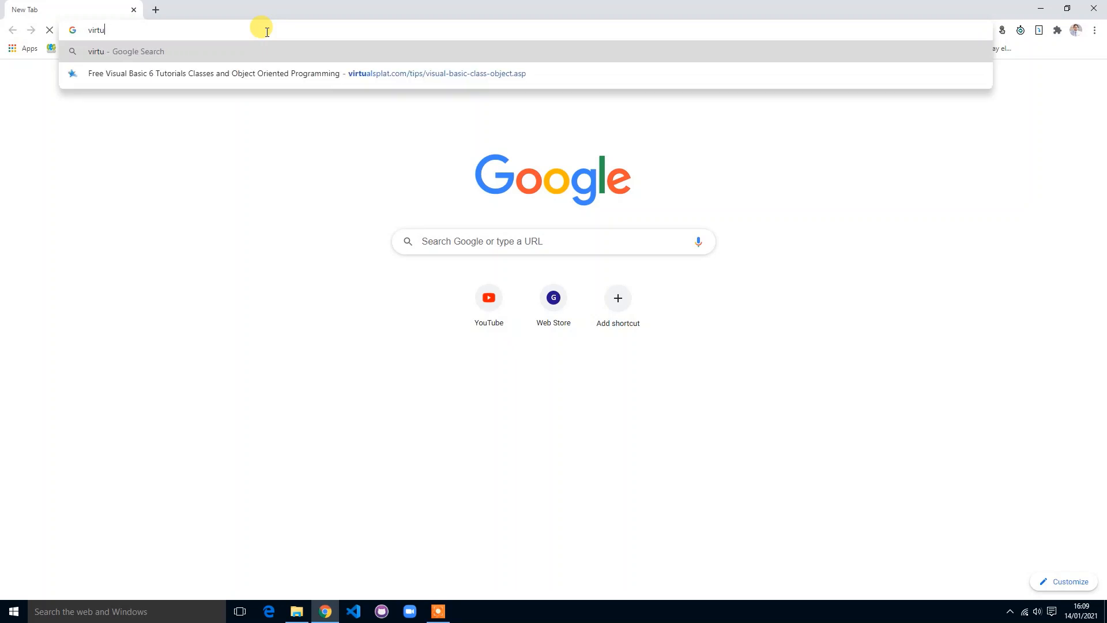
pyautogui.write('aul')
pyautogui.press('BackSpace')
pyautogui.press('BackSpace')
pyautogui.press('BackSpace')
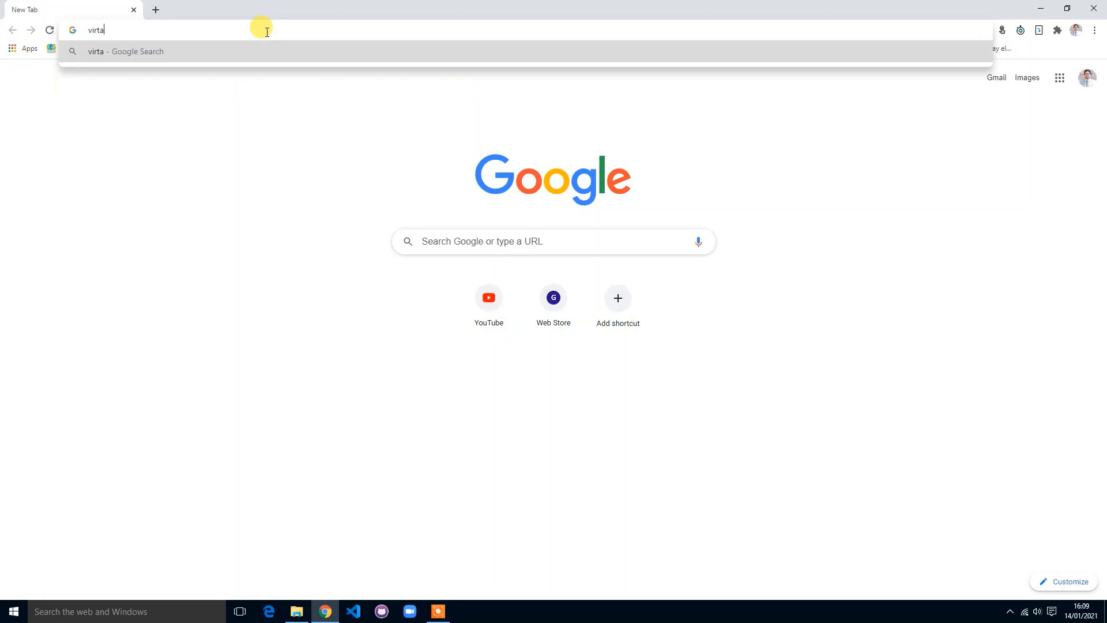
pyautogui.write('ual box')
pyautogui.press('Return')
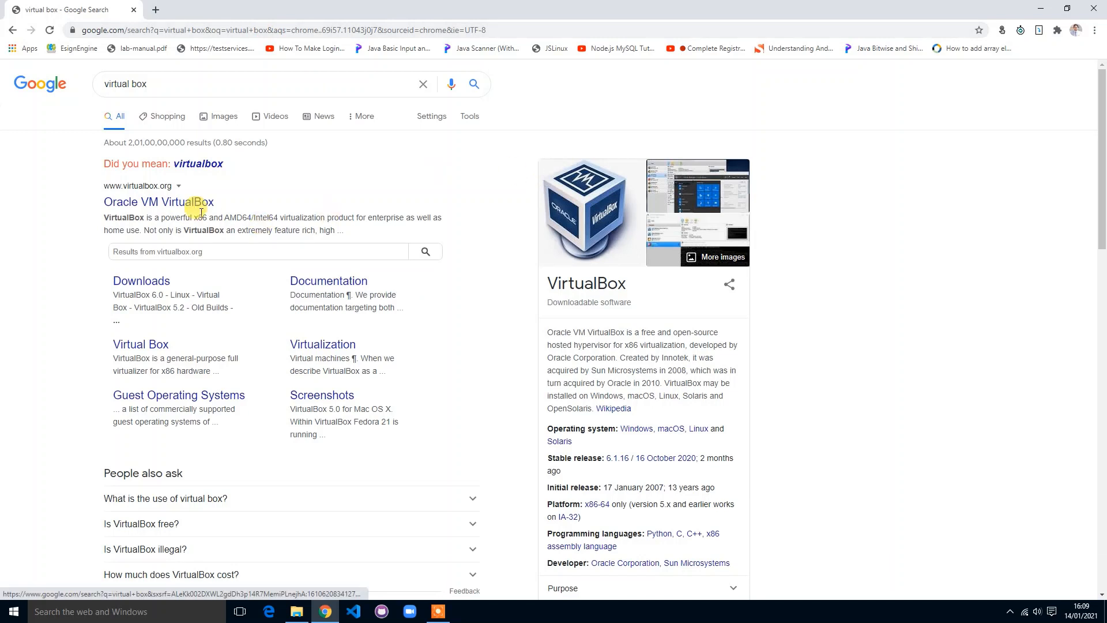
pyautogui.click(220, 207)
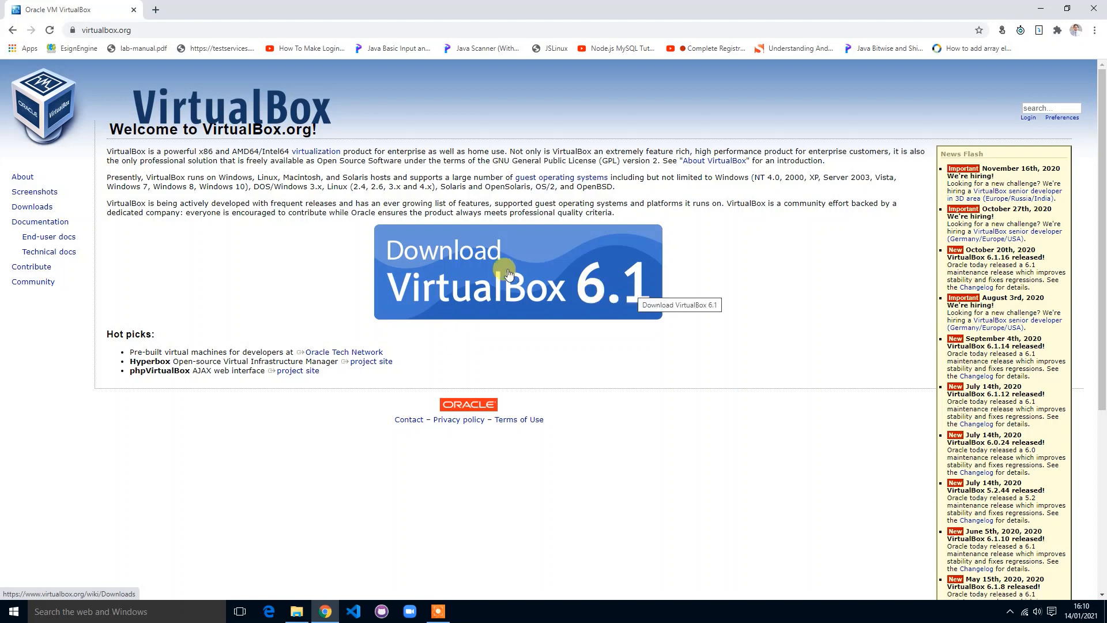
# Step: Start downloading the VirtualBox 6.1.16 installer for Windows hosts from the Downloads page
pyautogui.click(507, 273)
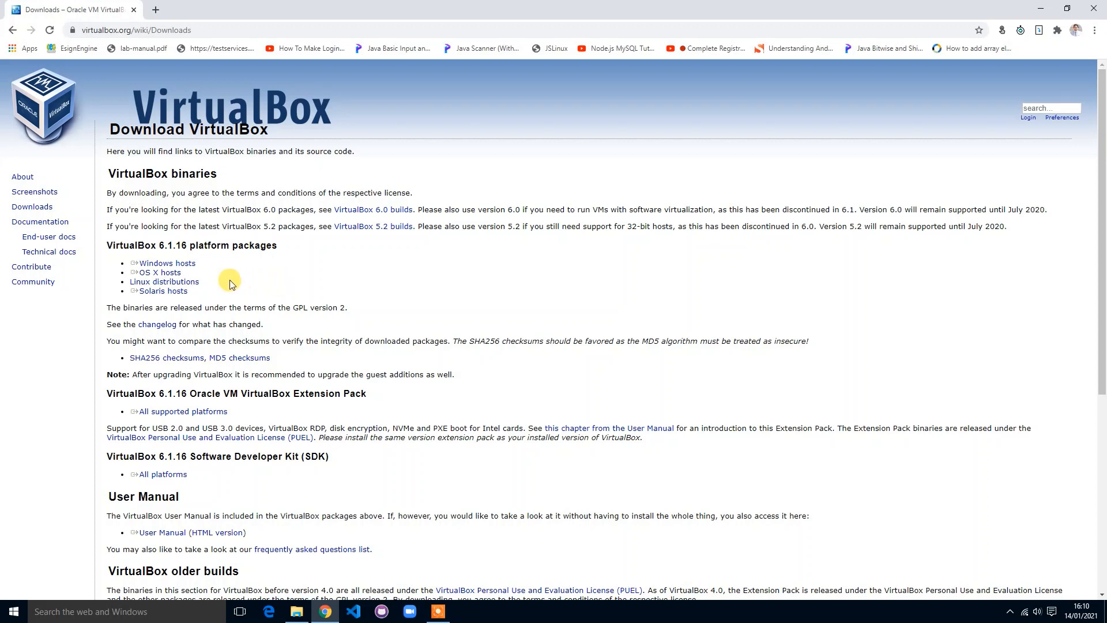
pyautogui.click(187, 267)
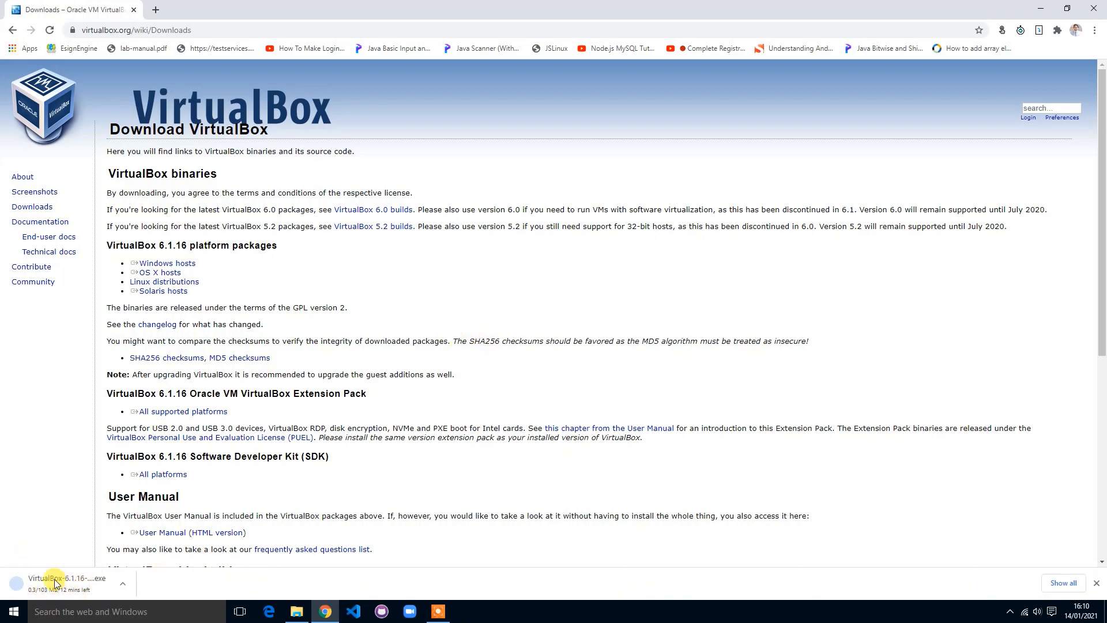
# Step: Cancel the VirtualBox-6.1.16 .exe download
pyautogui.click(125, 585)
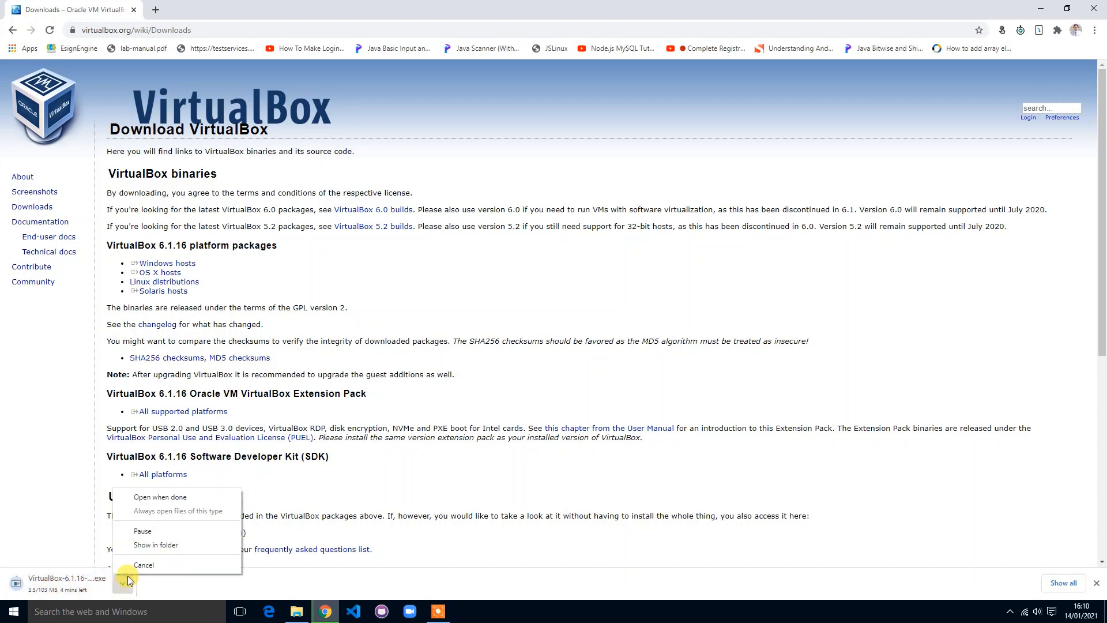
pyautogui.click(173, 564)
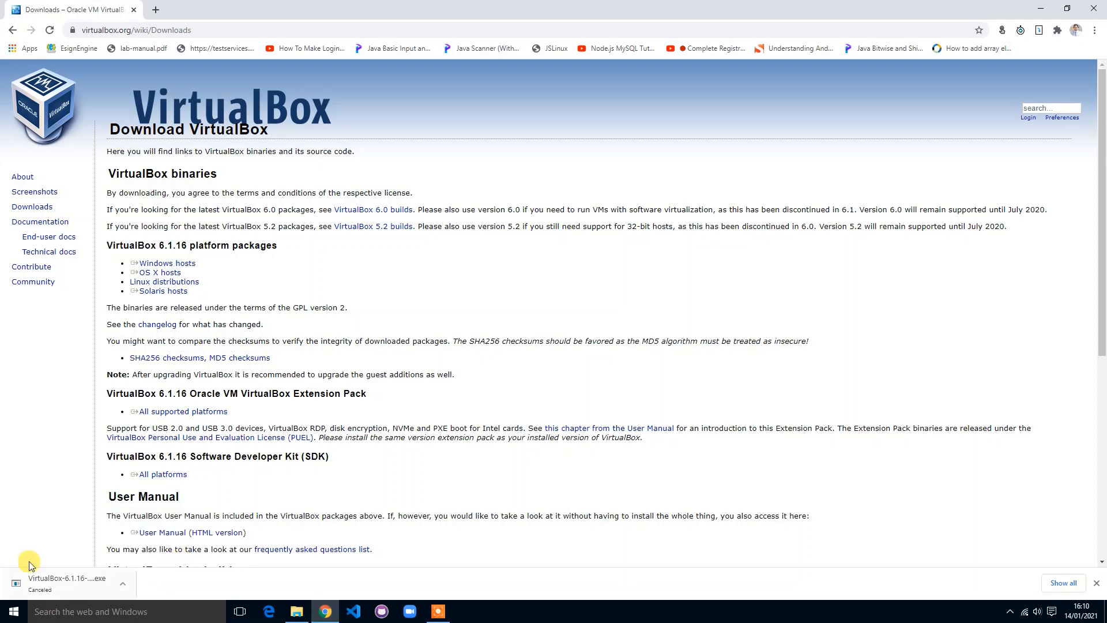
pyautogui.tripleClick(153, 487)
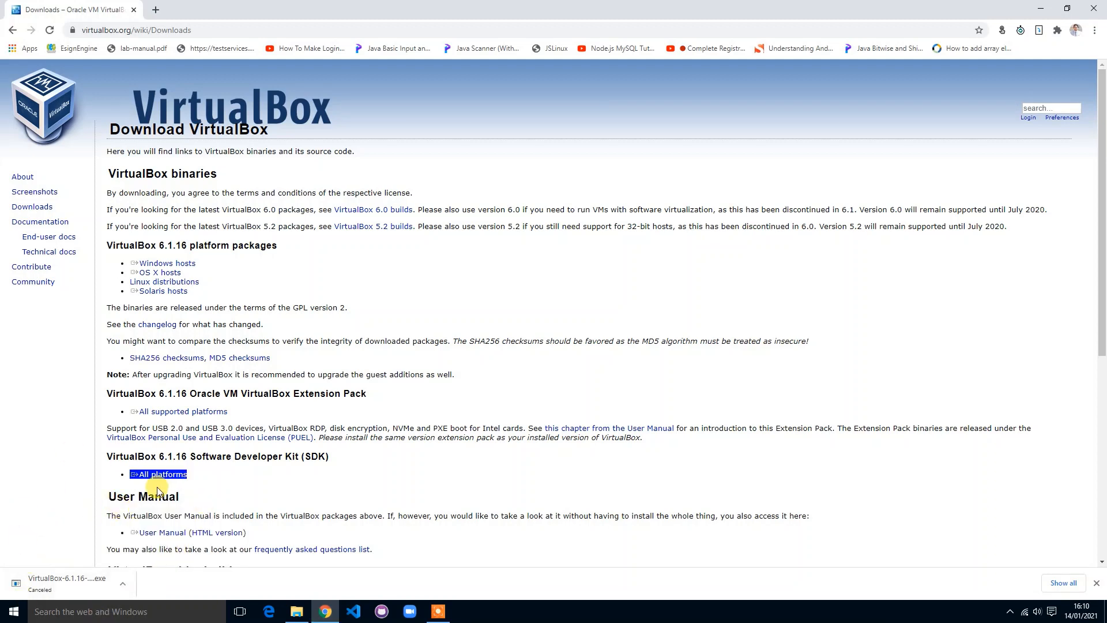
pyautogui.click(165, 485)
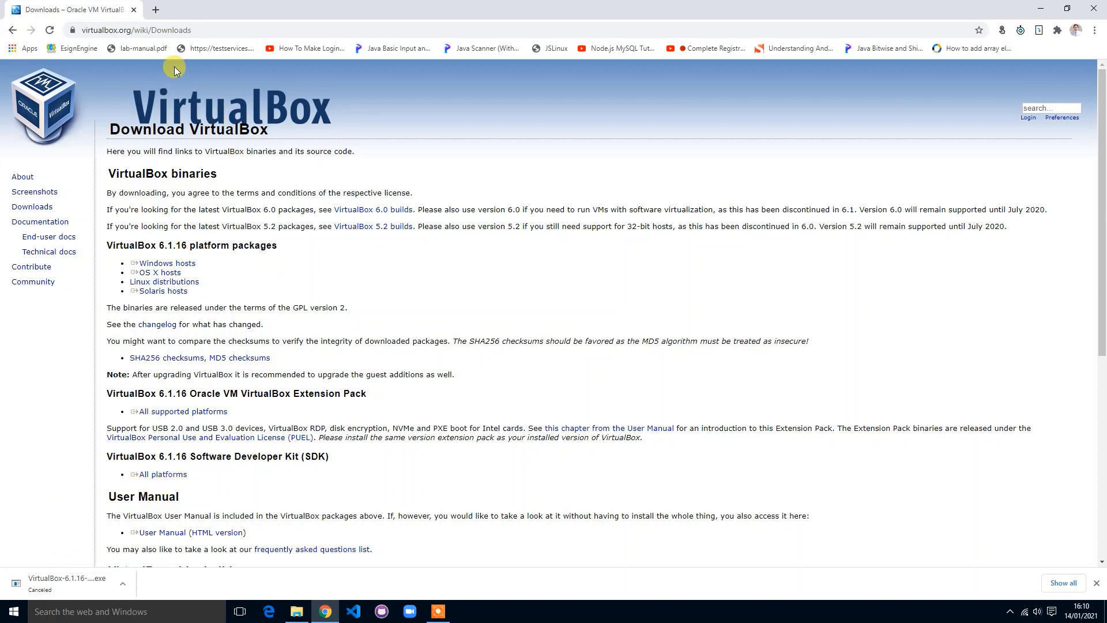
# Step: In a new tab, search Google for 'ubuntu' and open the ubuntu.com Download page
pyautogui.click(155, 11)
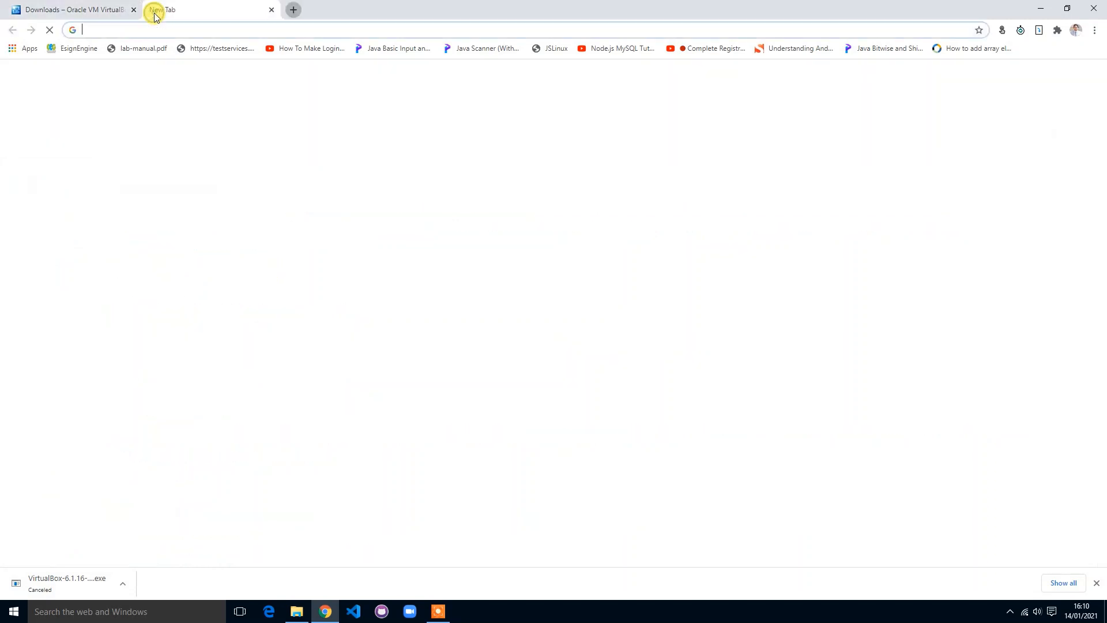
pyautogui.click(179, 29)
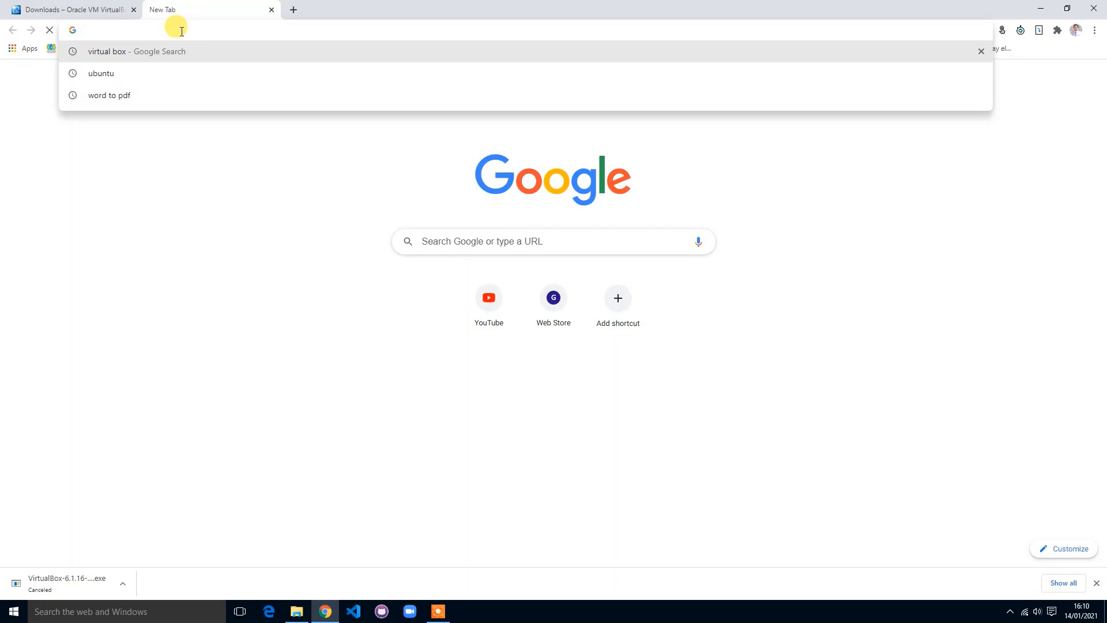
pyautogui.write('ubuntu')
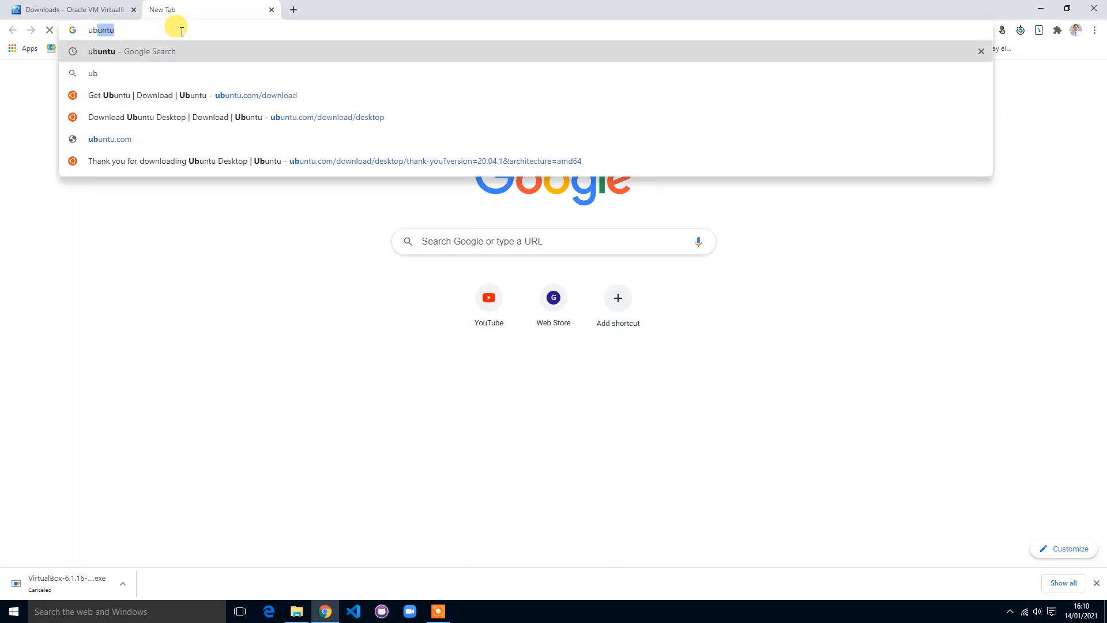
pyautogui.press('Return')
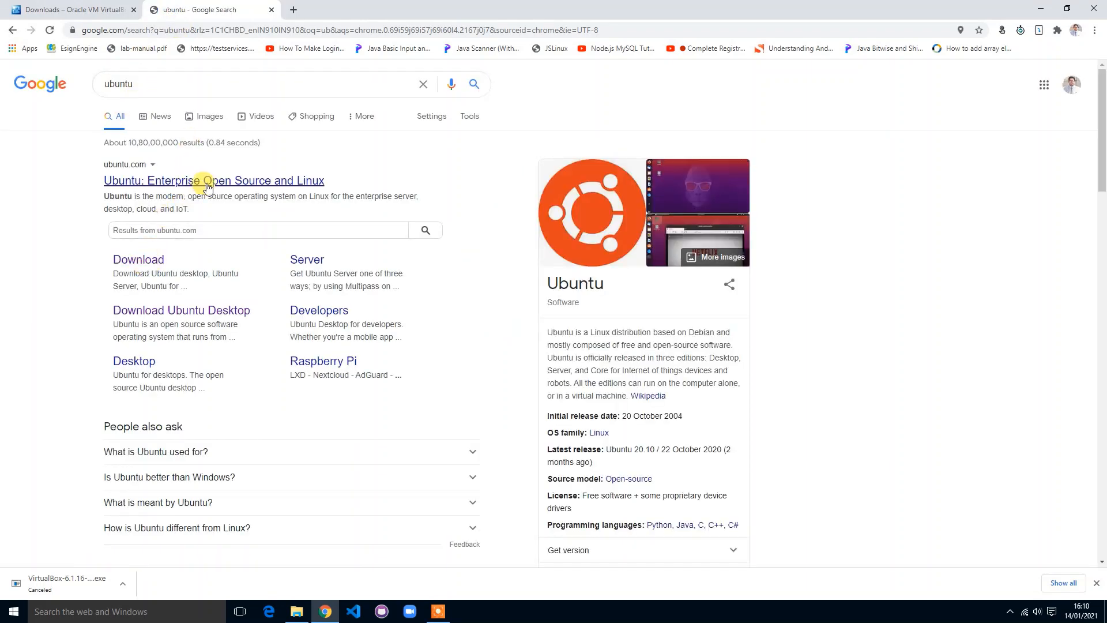
pyautogui.click(141, 259)
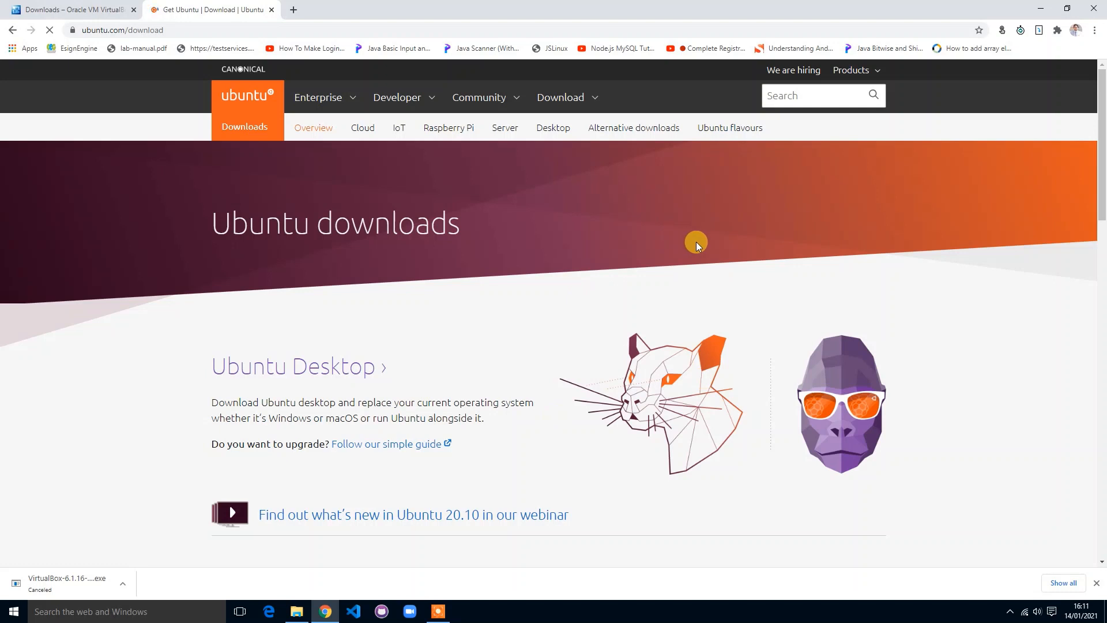
# Step: Start the Ubuntu 20.04.1 LTS desktop ISO download, then cancel it
pyautogui.click(338, 376)
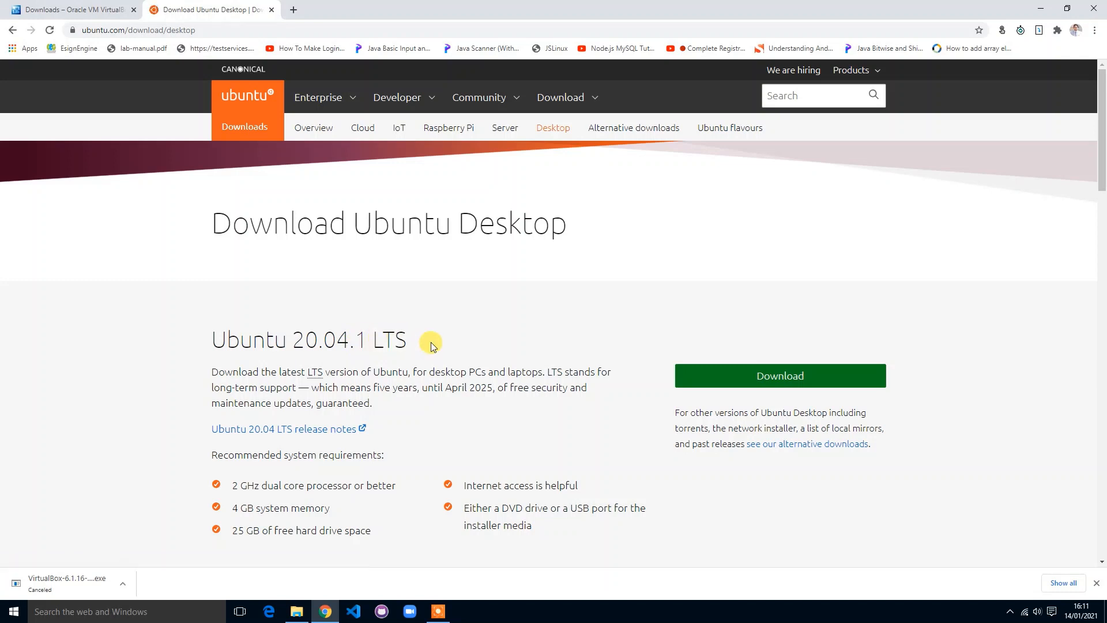
pyautogui.click(790, 376)
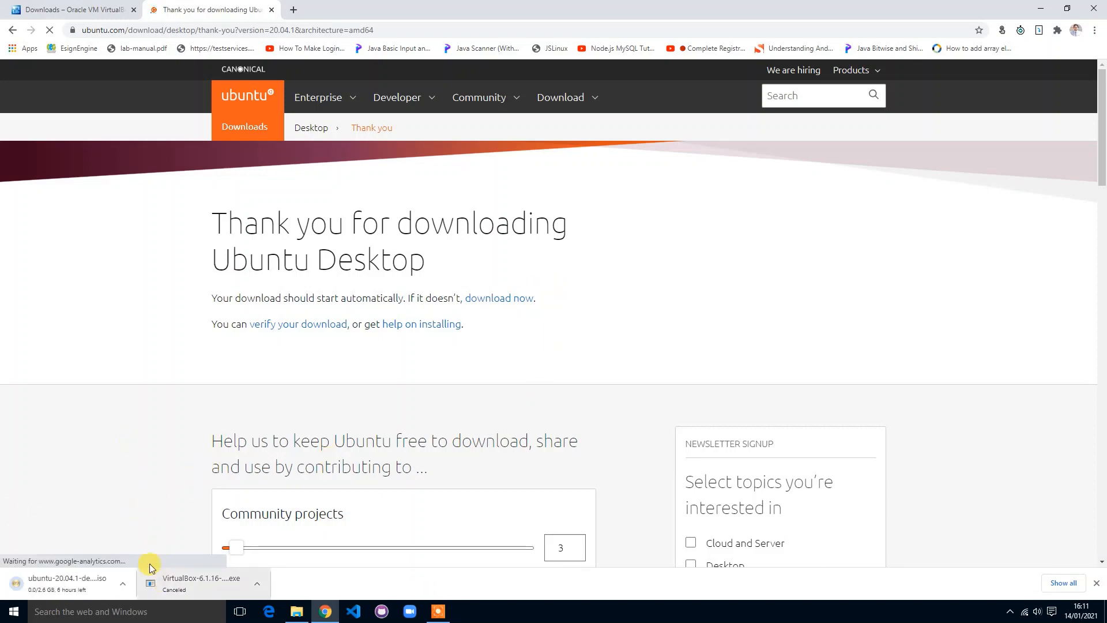
pyautogui.click(122, 584)
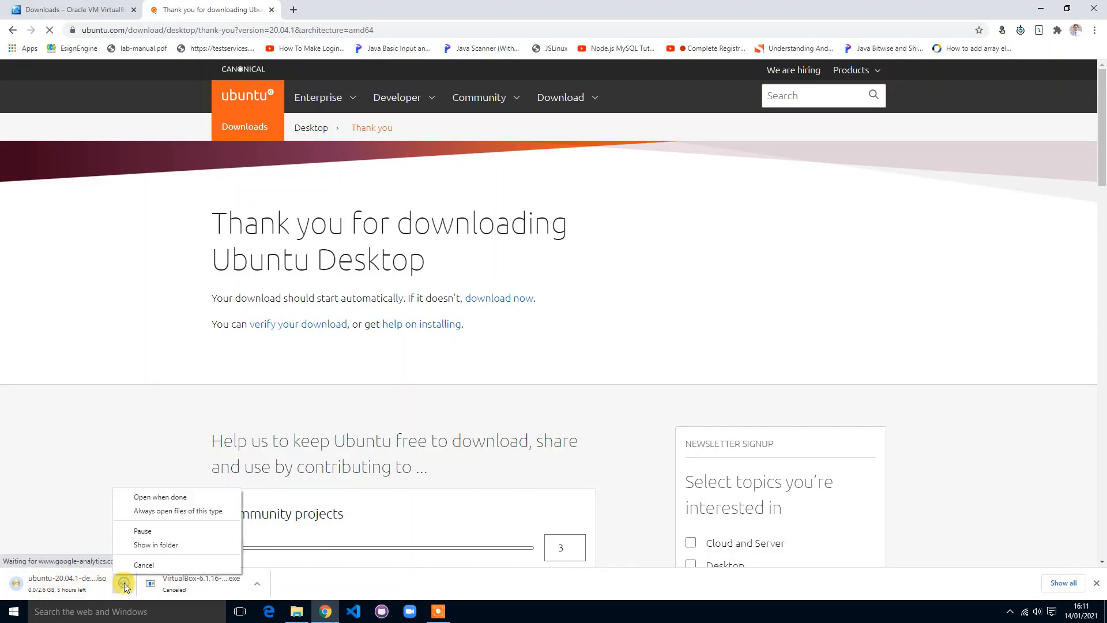
pyautogui.click(153, 564)
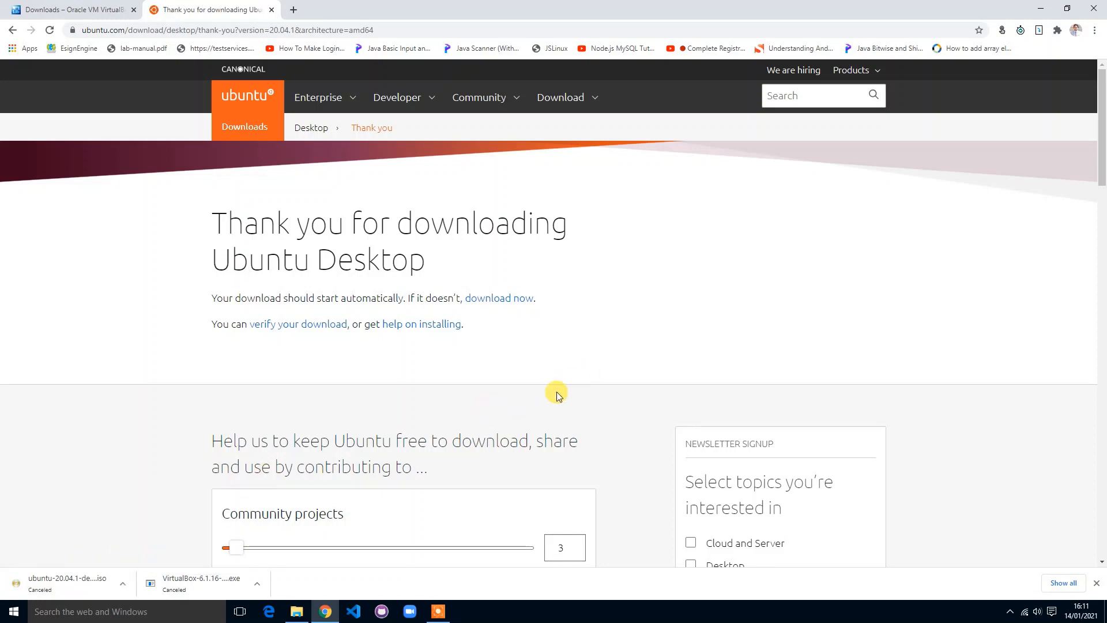
# Step: Scroll through the Ubuntu download page and minimize Chrome to the desktop
pyautogui.scroll(-5, 556, 392)
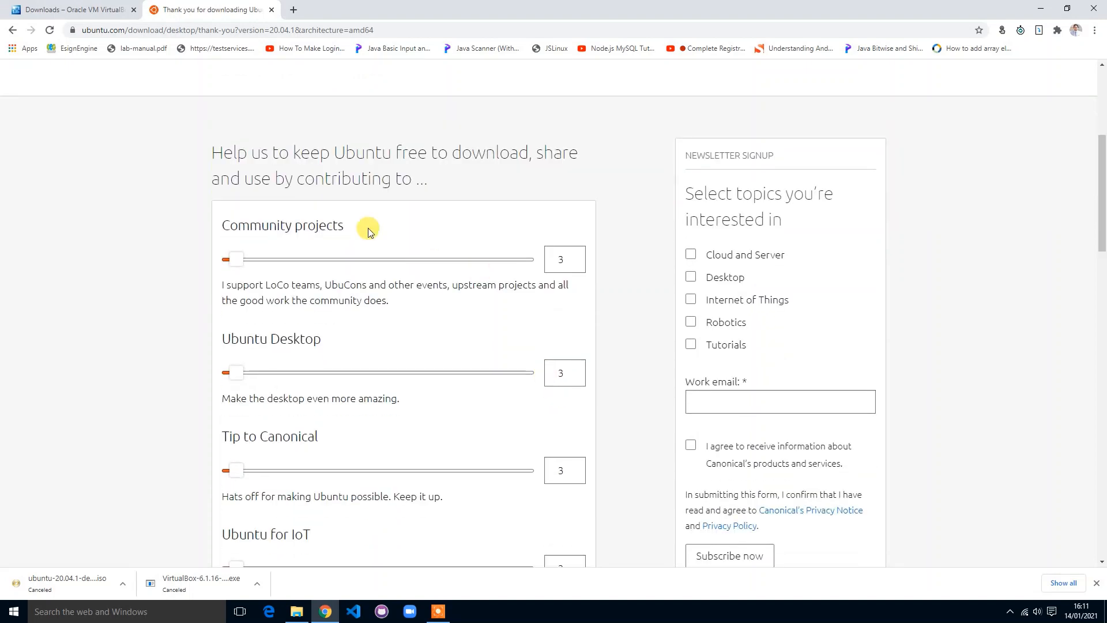
pyautogui.scroll(-7, 575, 339)
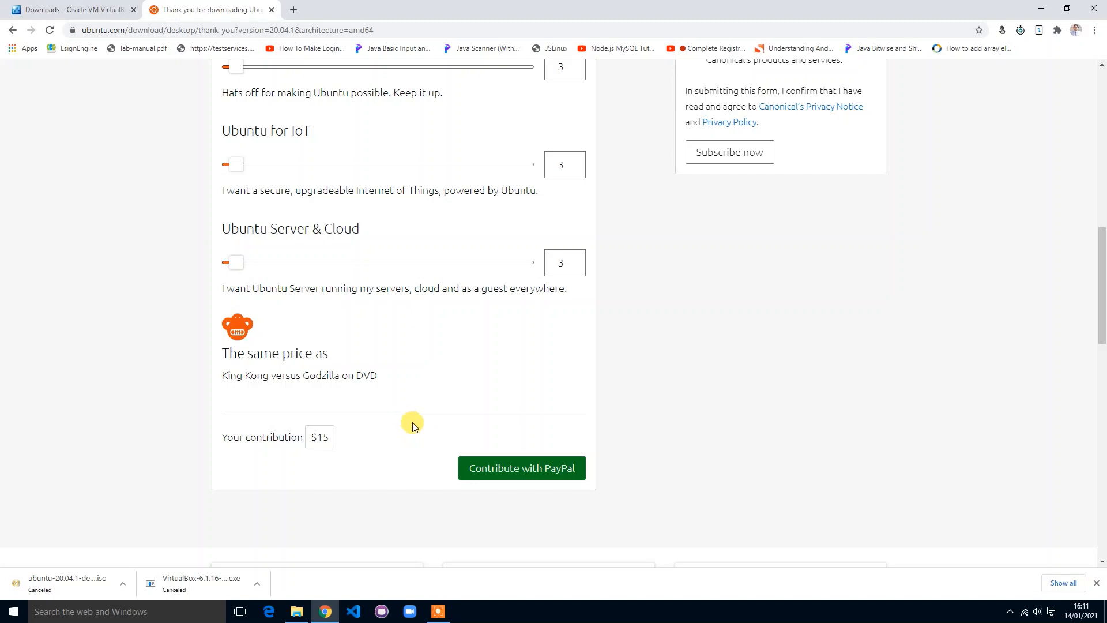
pyautogui.scroll(10, 406, 423)
pyautogui.scroll(1, 406, 423)
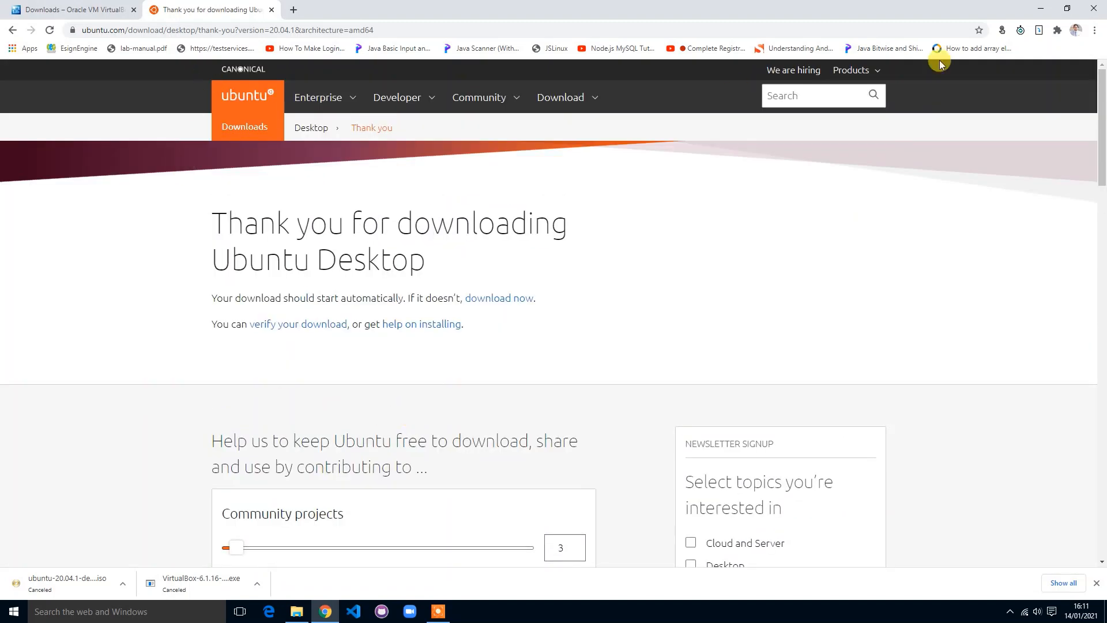
pyautogui.click(1041, 8)
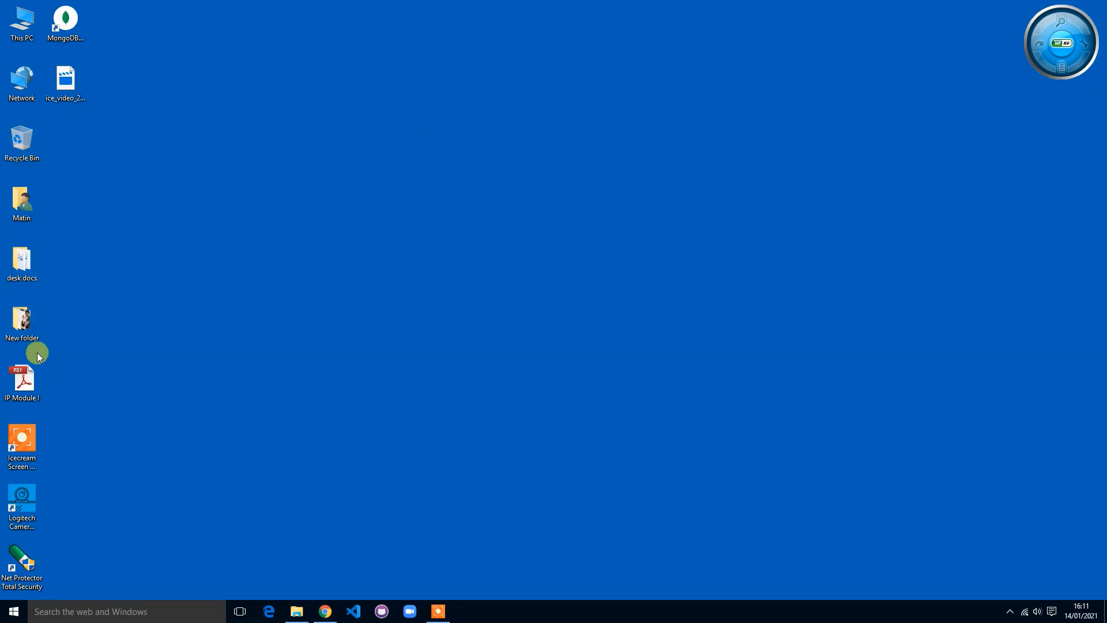
# Step: Open the Softwares folder on Local Disk (G:) from This PC
pyautogui.click(225, 233)
pyautogui.click(23, 21)
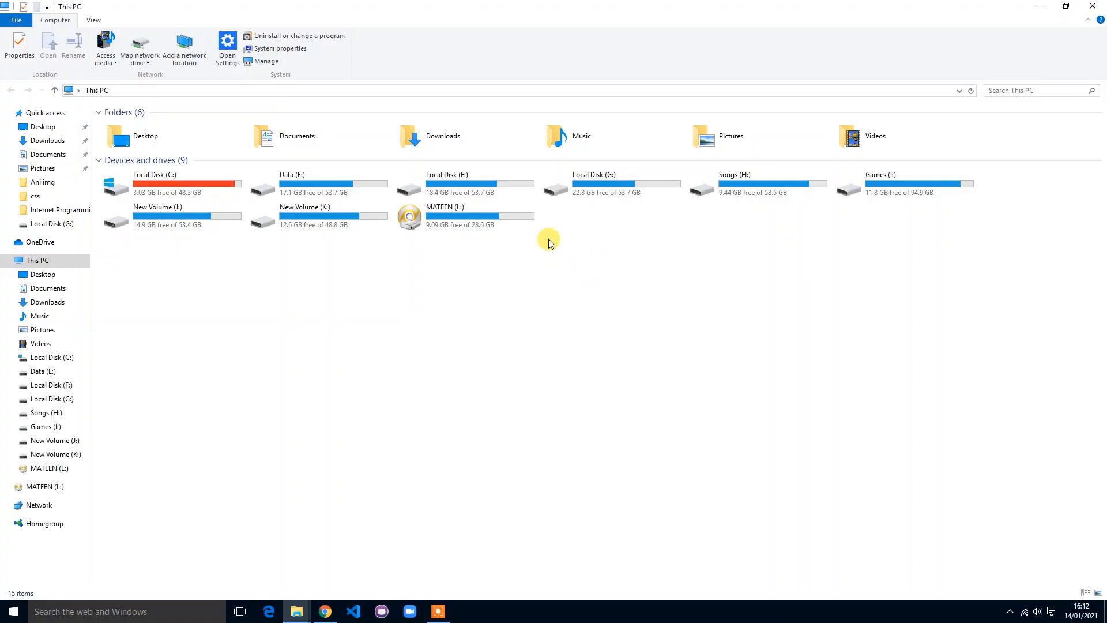
pyautogui.doubleClick(608, 188)
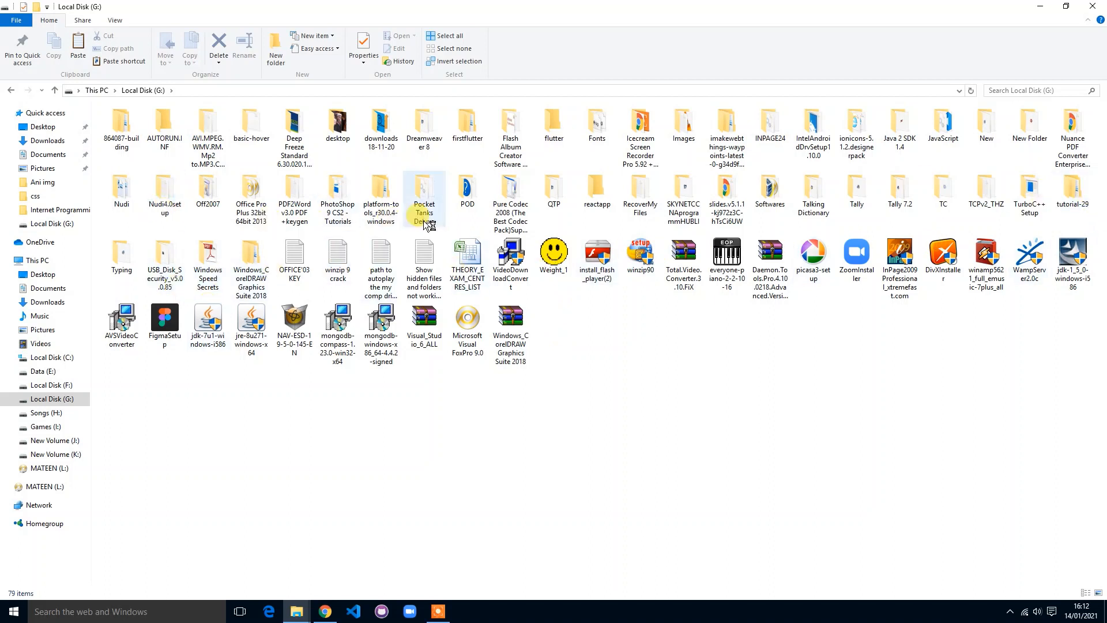
pyautogui.click(506, 137)
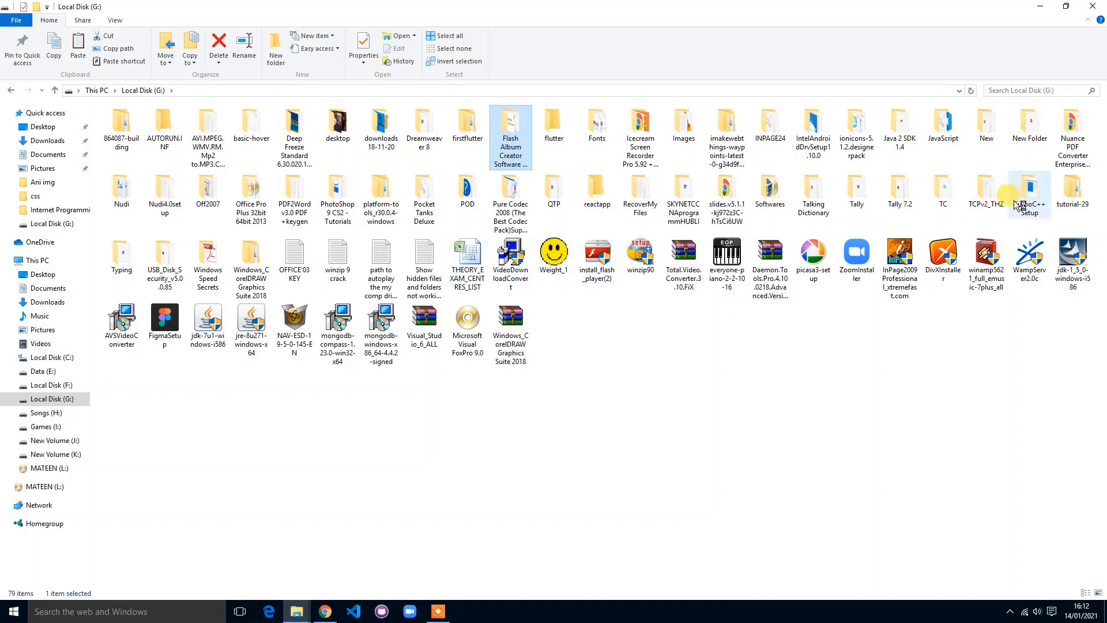
pyautogui.doubleClick(770, 187)
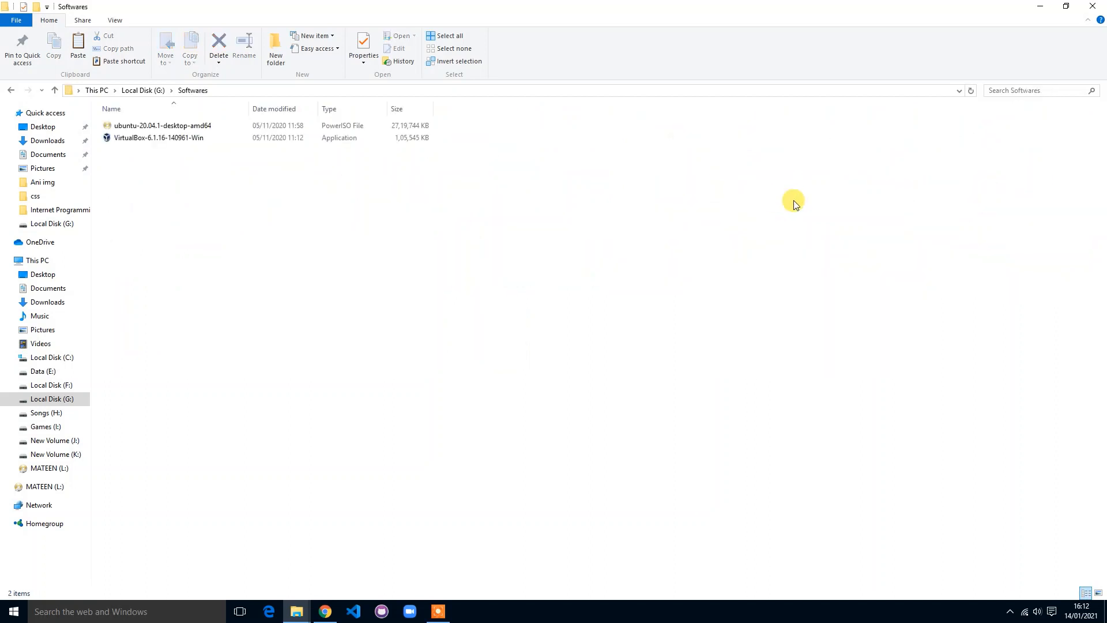
# Step: Switch the Softwares folder view to Extra large icons
pyautogui.rightClick(244, 230)
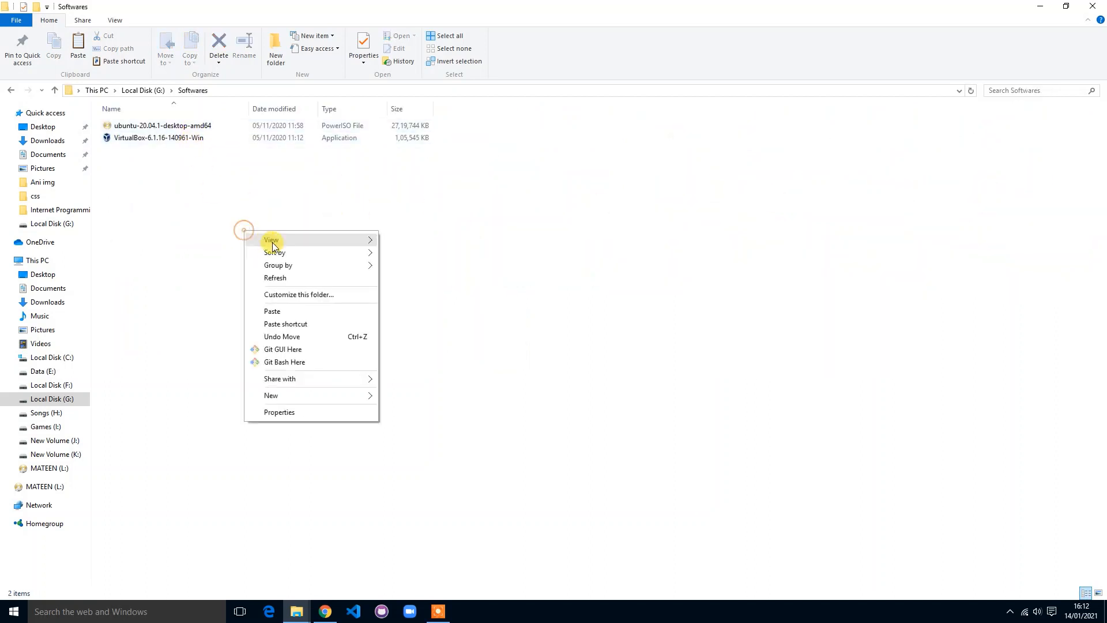
pyautogui.moveTo(352, 239)
pyautogui.click(430, 238)
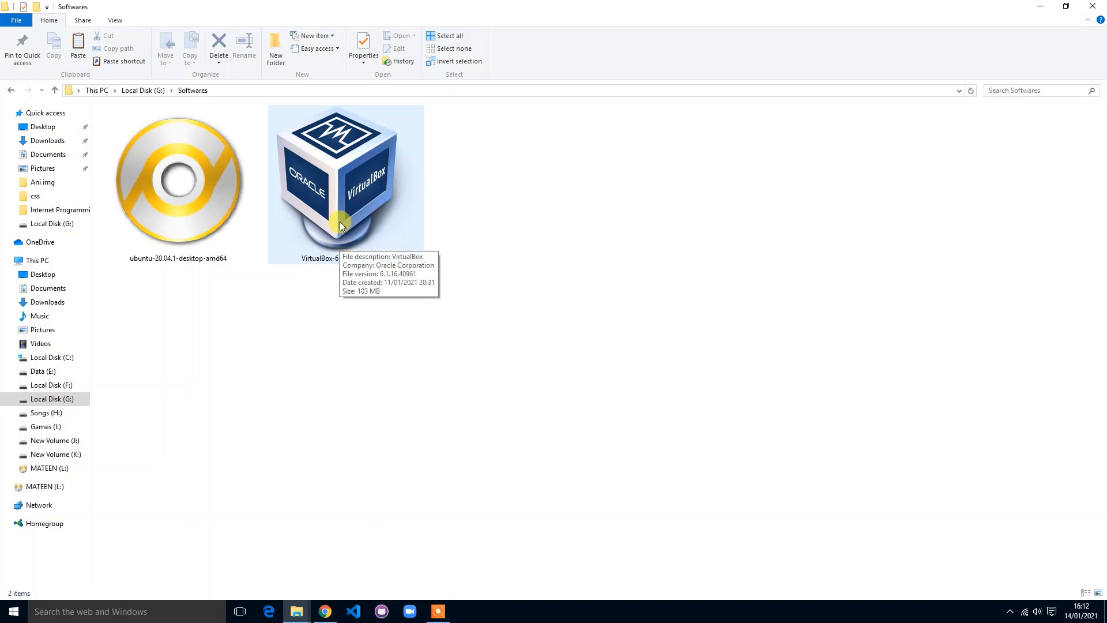
# Step: Run the VirtualBox 6.1.16 installer, keeping the default features and shortcut options
pyautogui.click(348, 177)
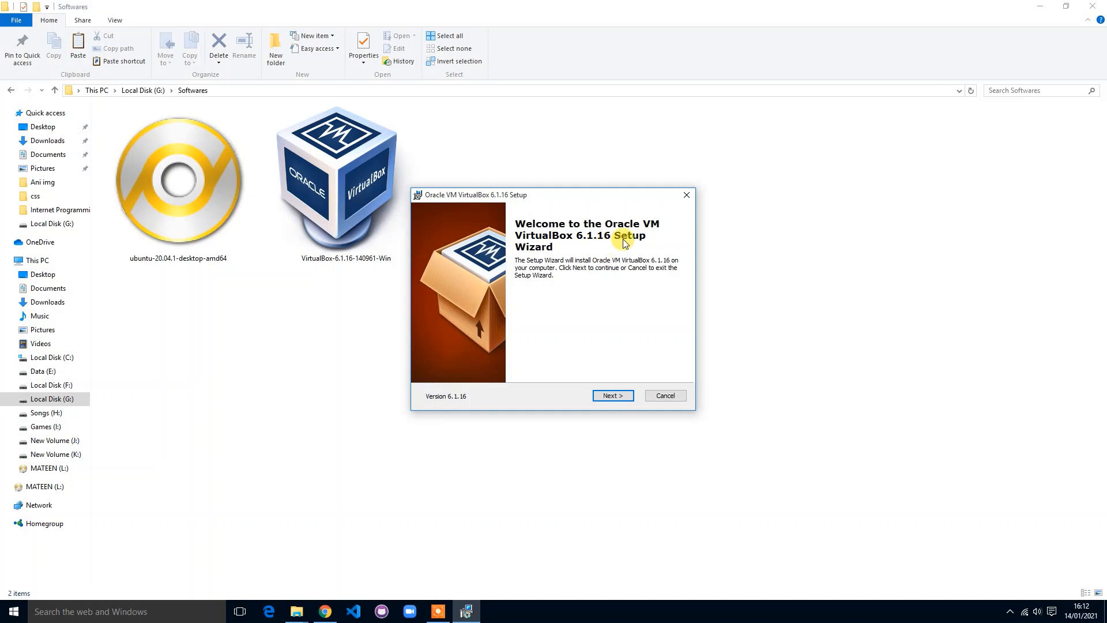
pyautogui.click(617, 396)
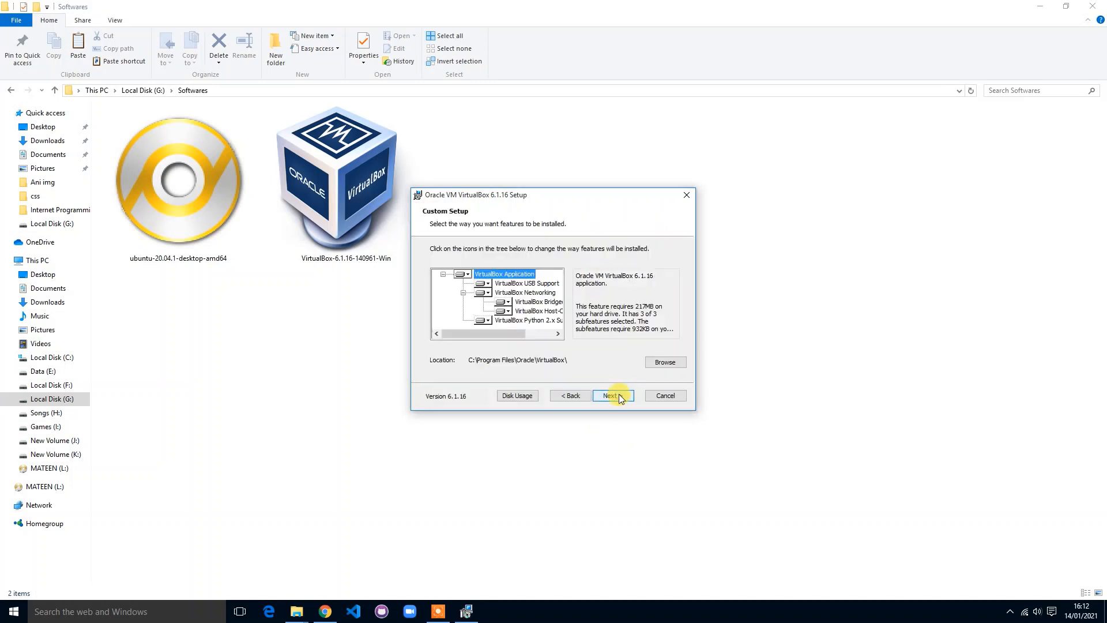
pyautogui.moveTo(475, 334); pyautogui.dragTo(494, 336)
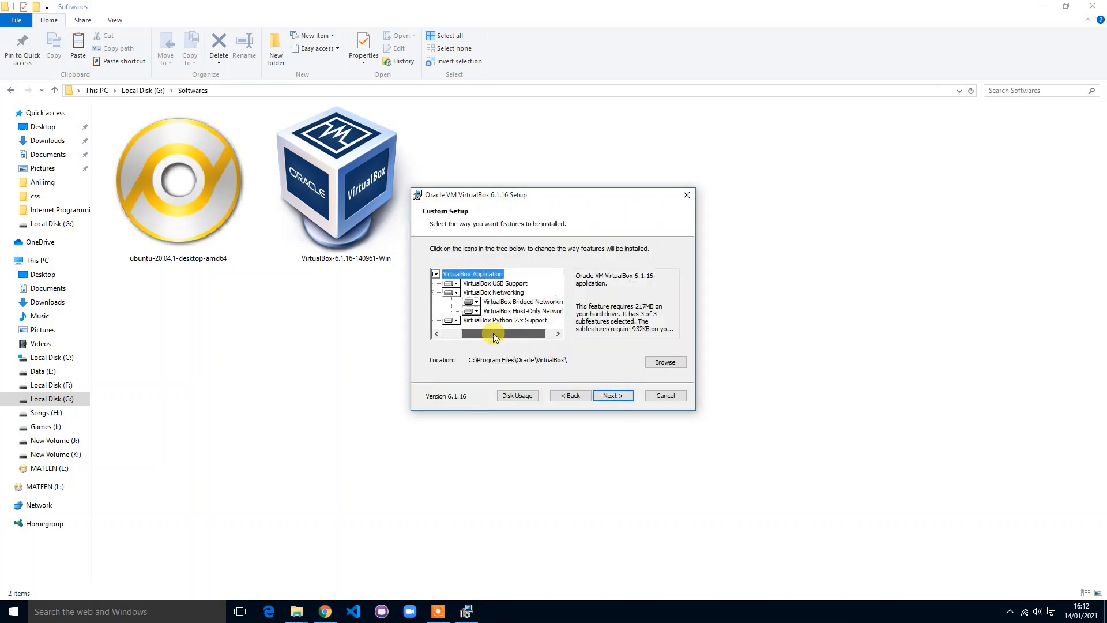
pyautogui.click(615, 396)
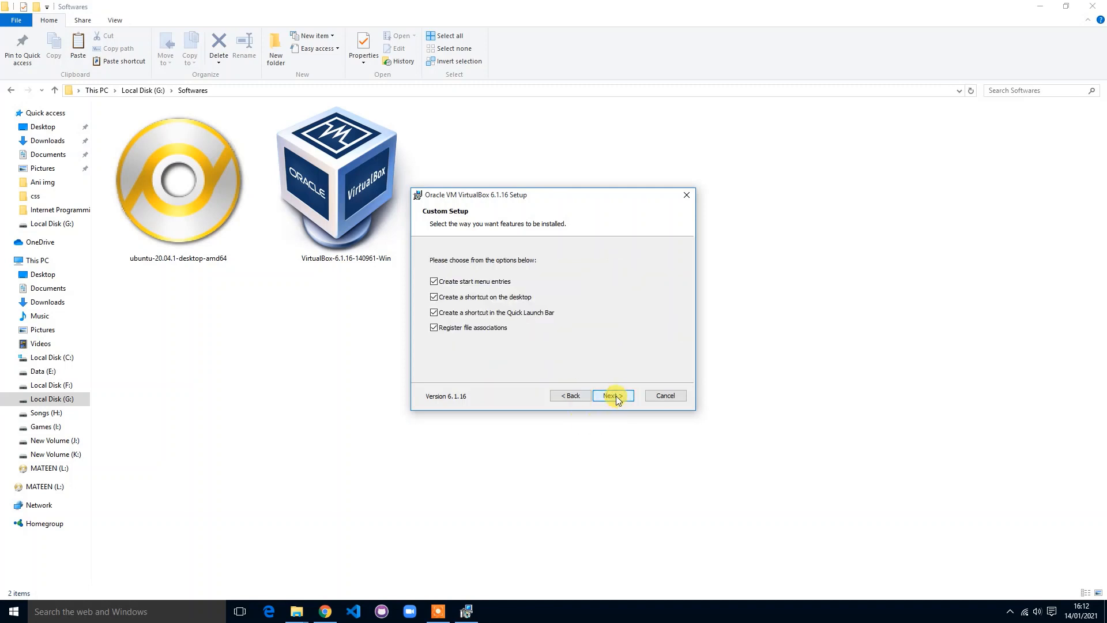
pyautogui.click(620, 397)
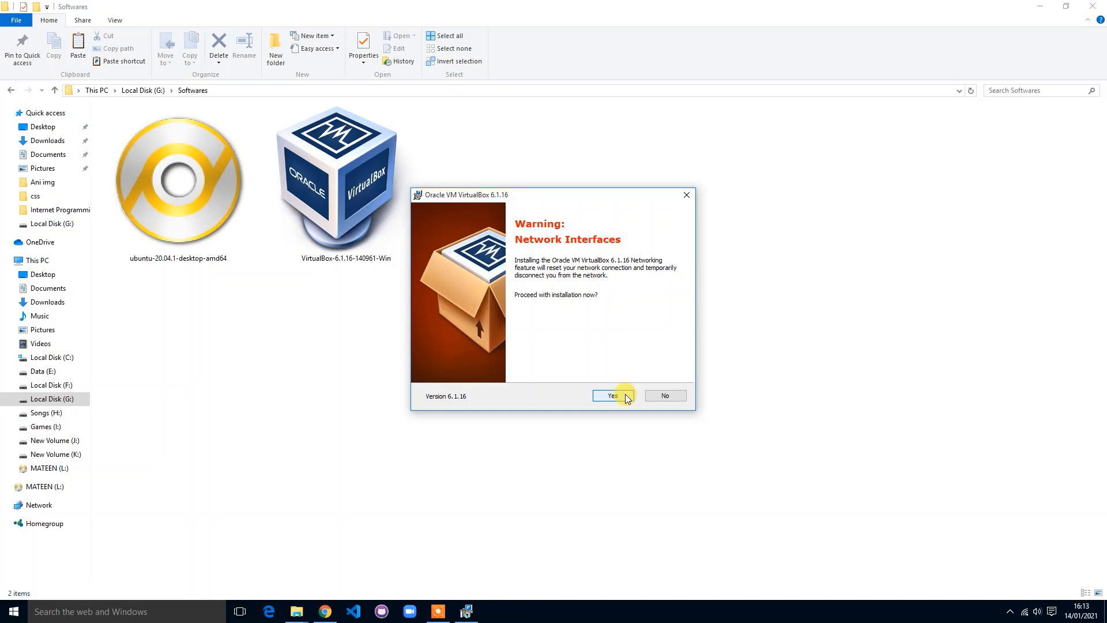
# Step: Accept the network reset warning, install with the Oracle USB driver, and finish setup
pyautogui.click(627, 397)
pyautogui.click(626, 397)
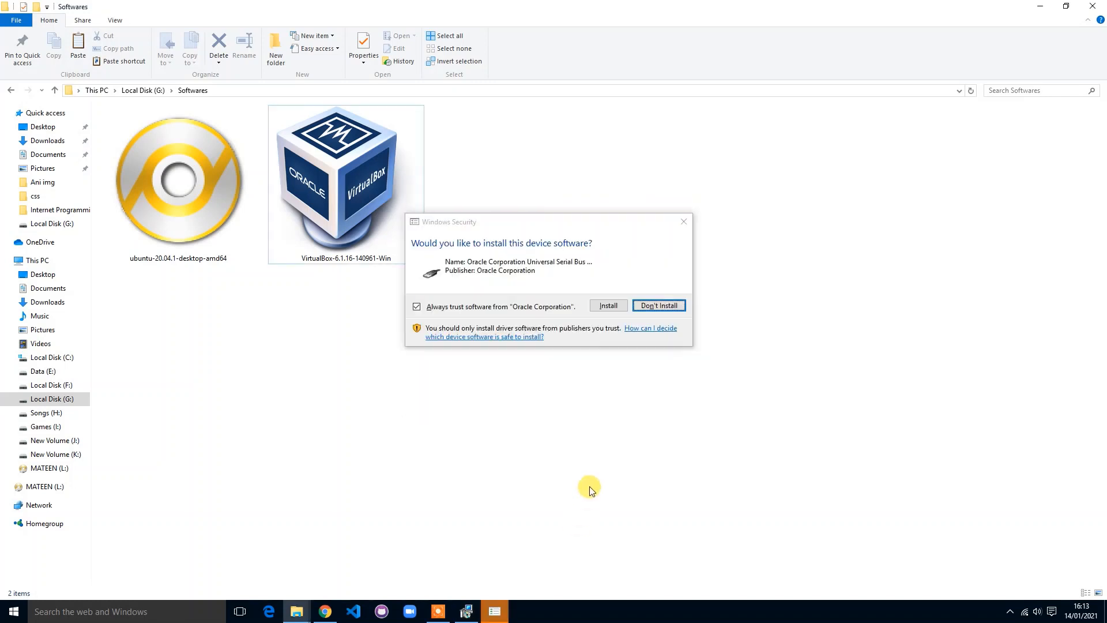
pyautogui.click(605, 305)
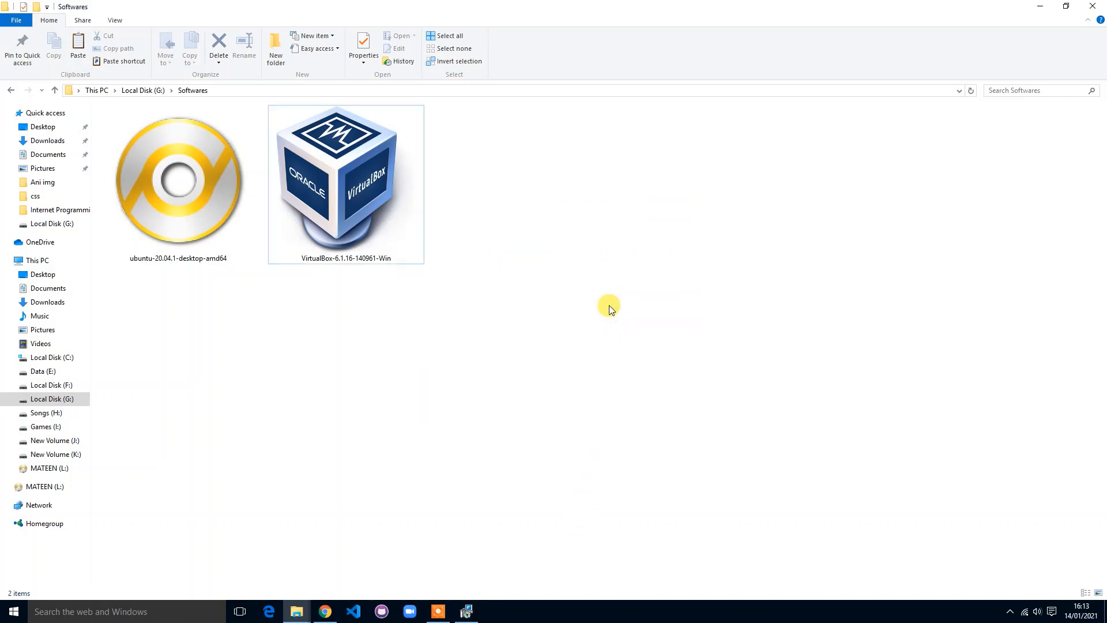
pyautogui.click(465, 610)
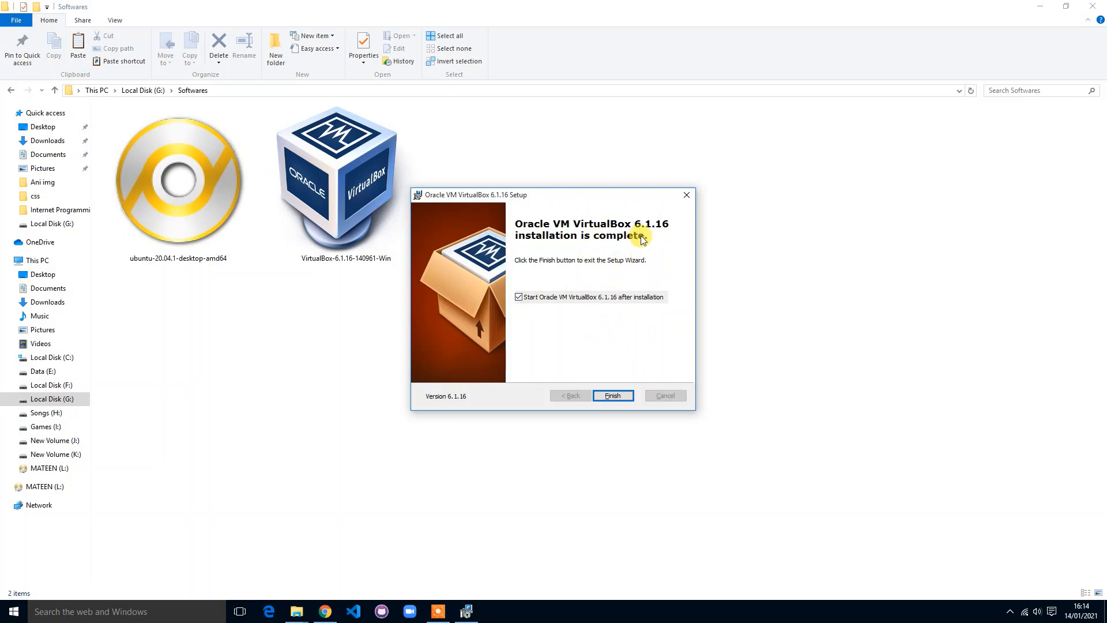
pyautogui.click(611, 397)
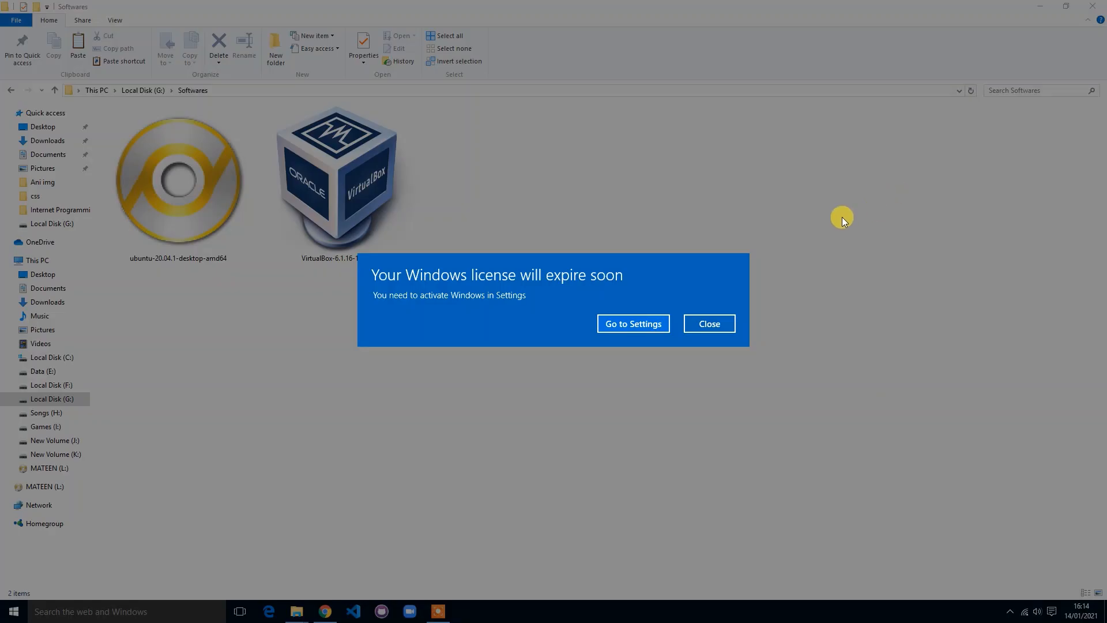
# Step: Dismiss the license notice, minimize File Explorer, and centre the VirtualBox Manager window
pyautogui.click(729, 324)
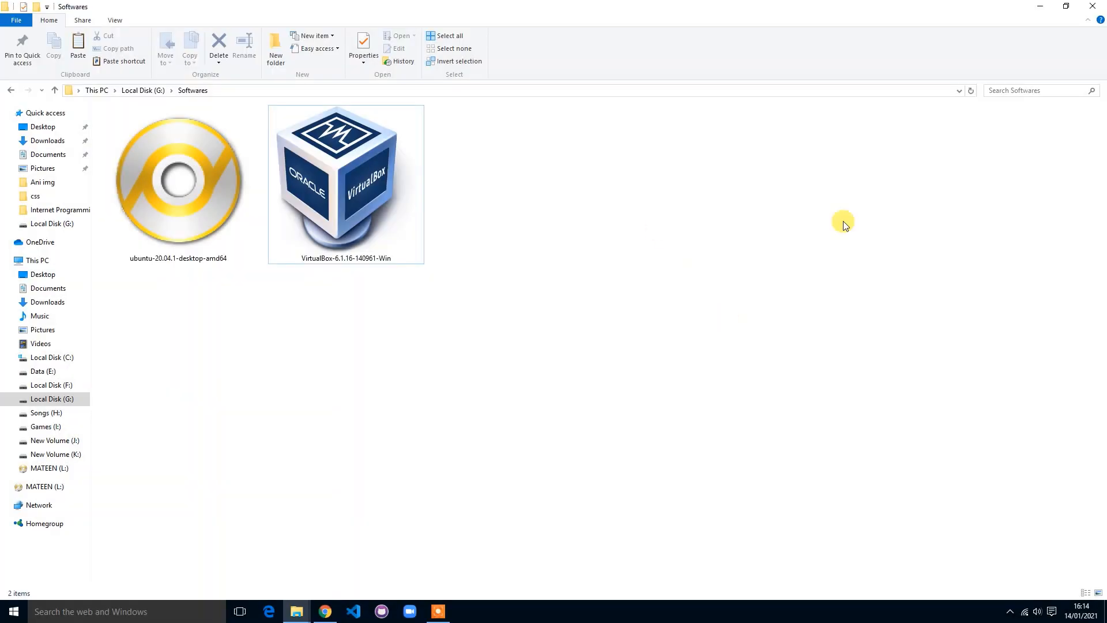
pyautogui.click(1049, 8)
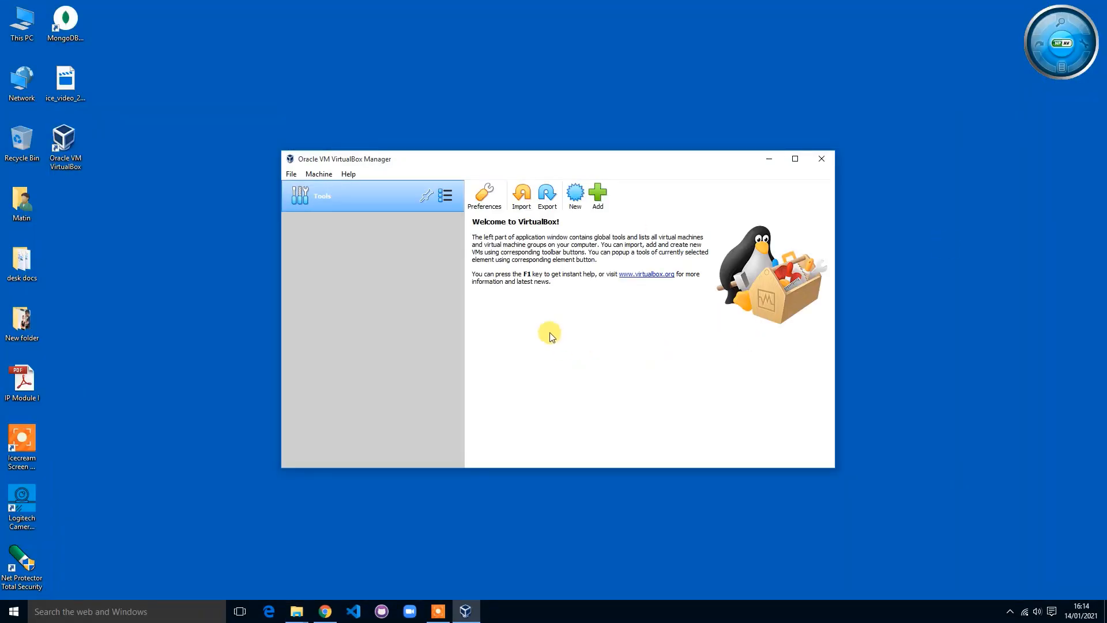
pyautogui.moveTo(650, 163); pyautogui.dragTo(610, 123)
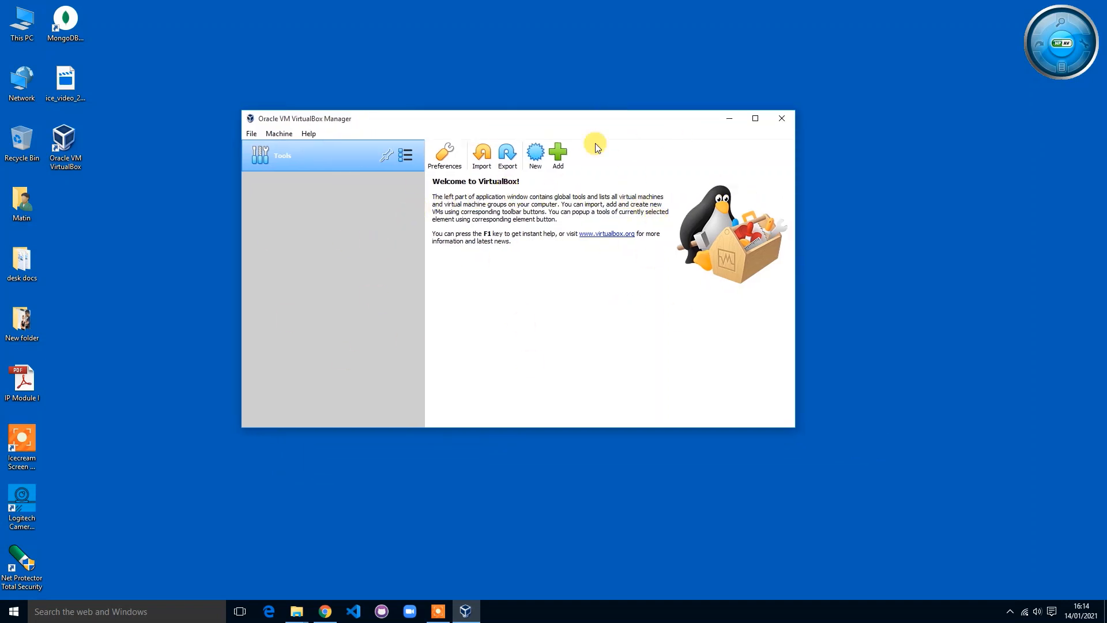
pyautogui.moveTo(583, 112)
pyautogui.mouseDown()
pyautogui.moveTo(620, 115)
pyautogui.moveTo(548, 106)
pyautogui.moveTo(602, 110)
pyautogui.mouseUp()
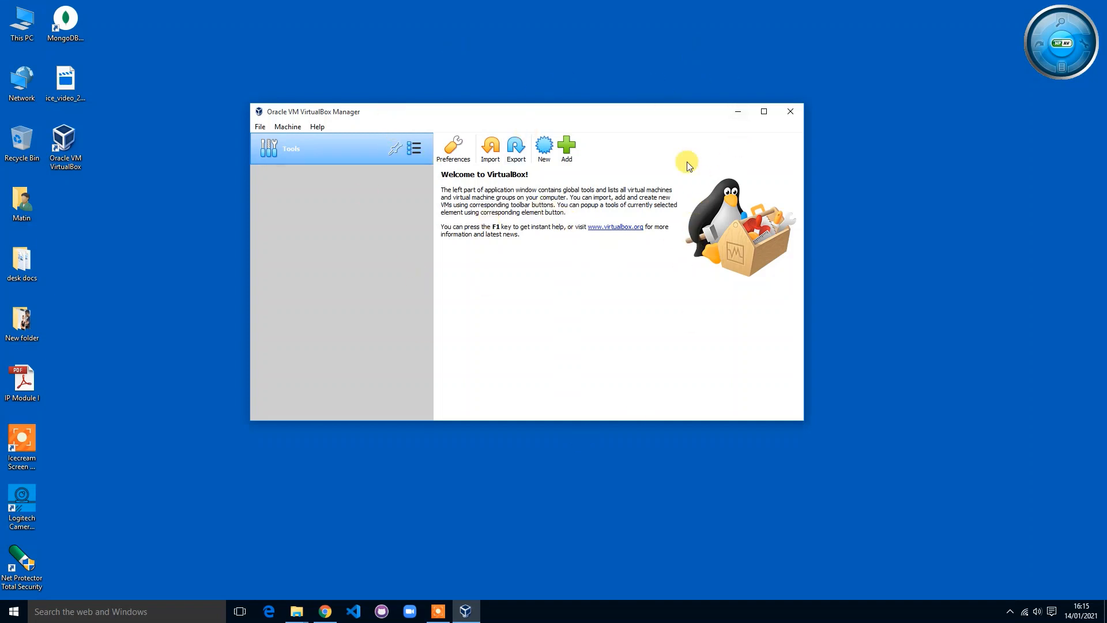
# Step: Create a new VM named 'Linux Ubuntu' with type Linux and version Ubuntu (64-bit)
pyautogui.click(542, 149)
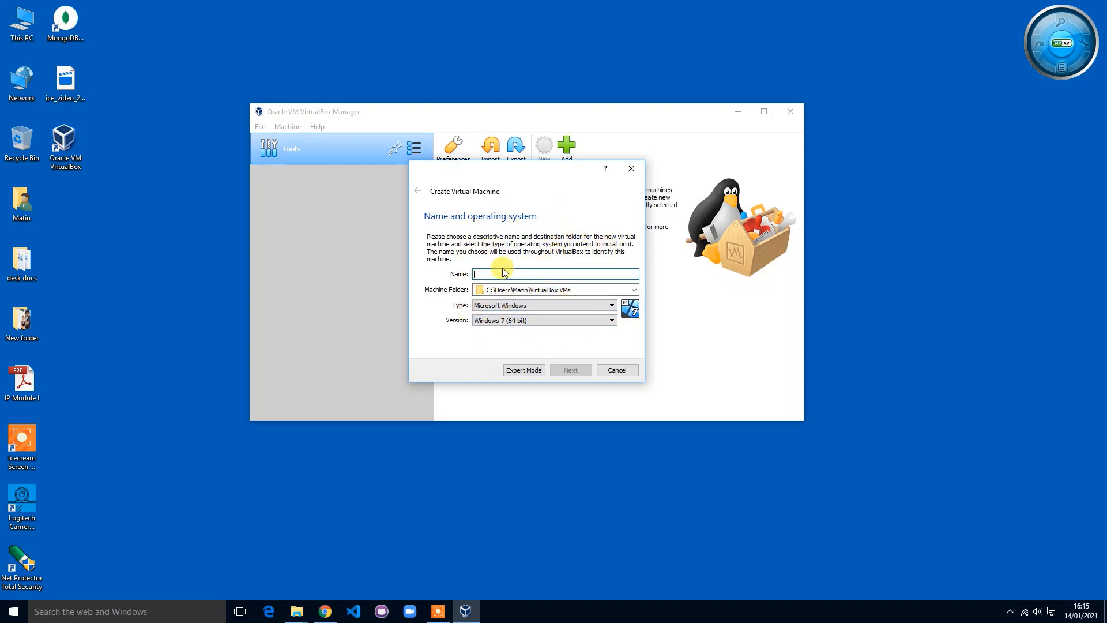
pyautogui.write('L')
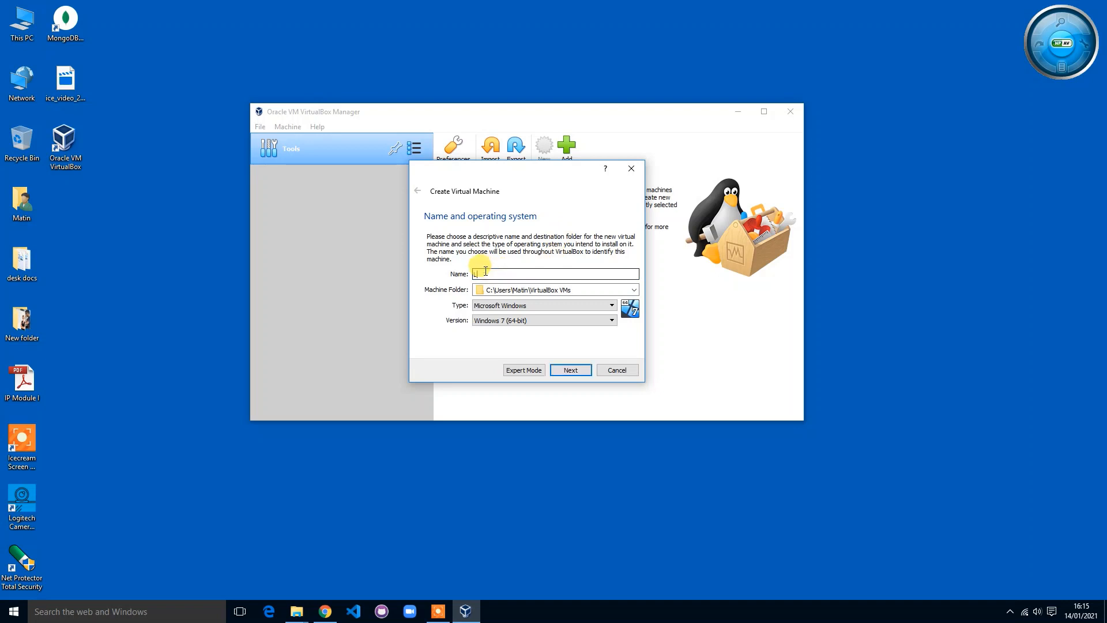
pyautogui.write('in')
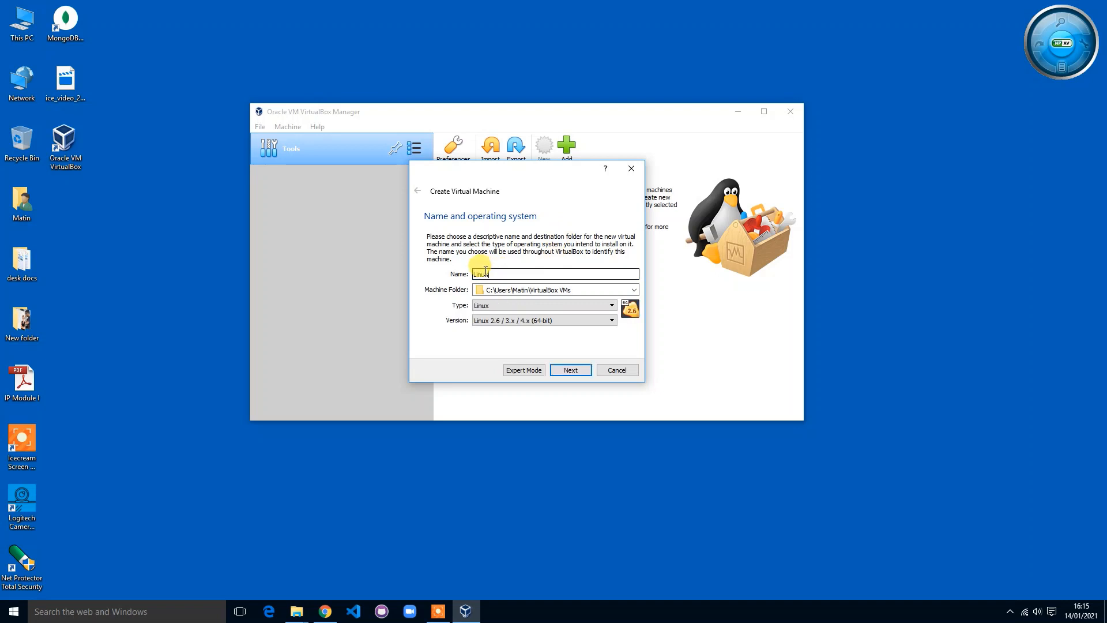
pyautogui.write('ux Ubuntu')
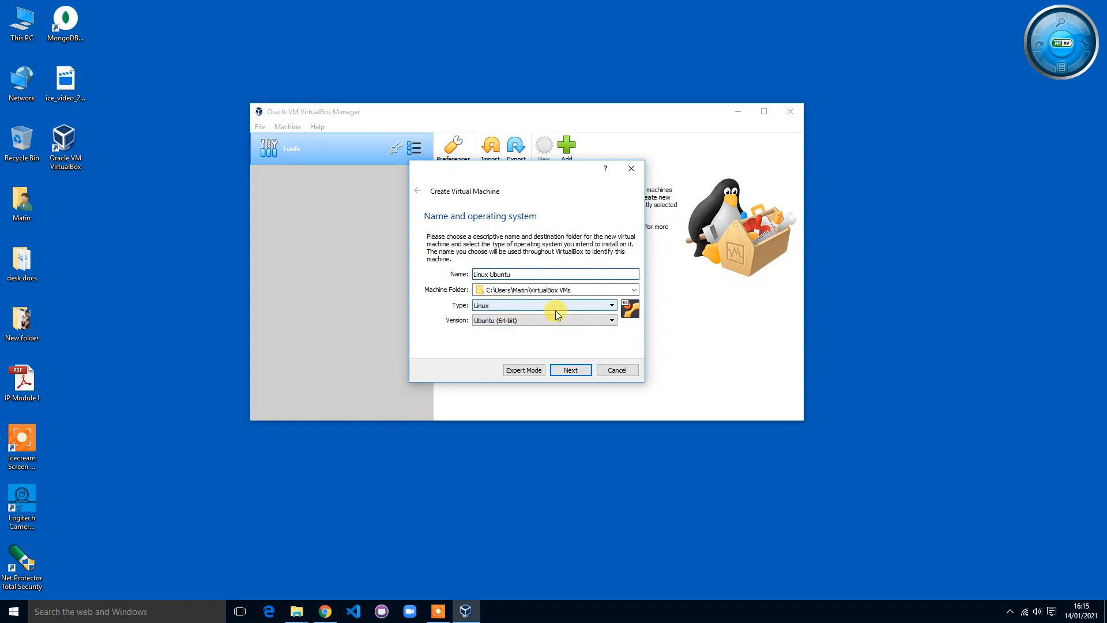
pyautogui.click(617, 307)
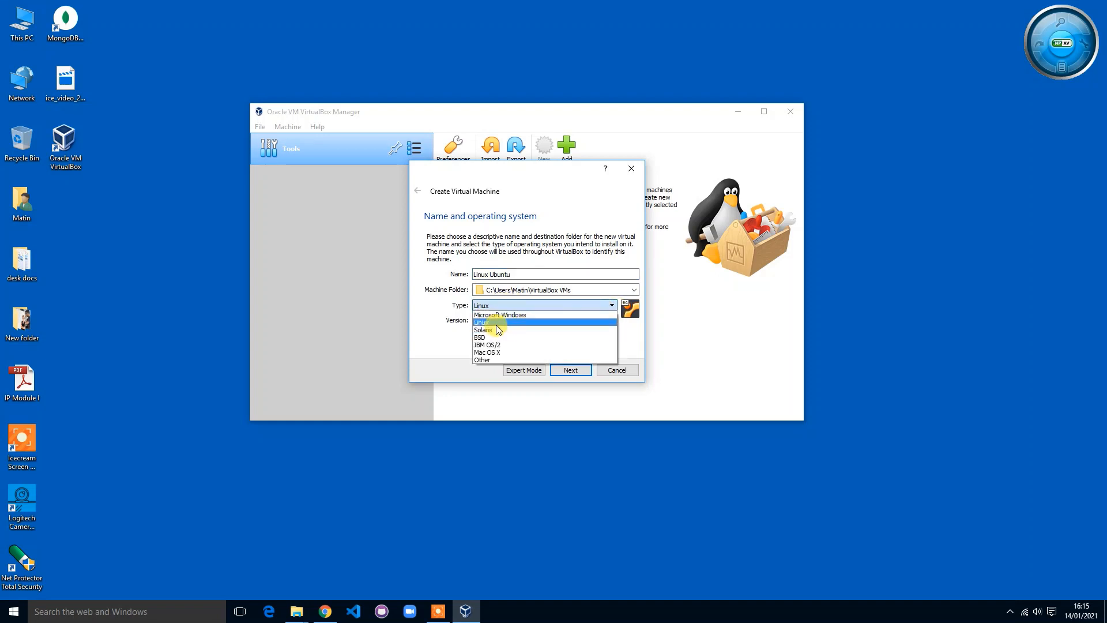
pyautogui.click(495, 325)
pyautogui.click(565, 320)
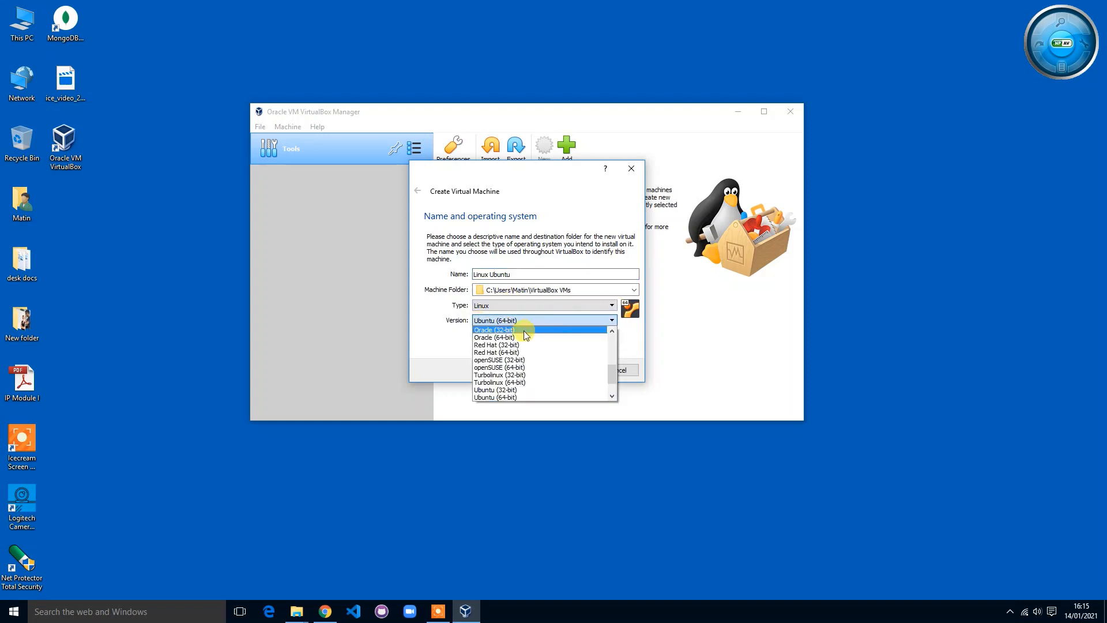
pyautogui.click(497, 398)
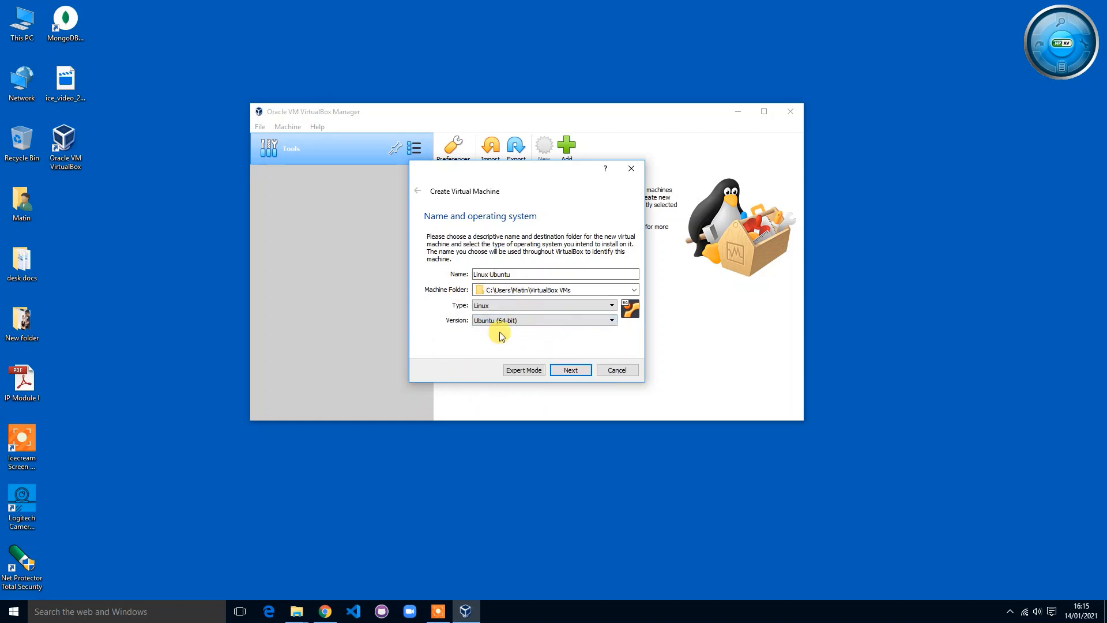
pyautogui.click(583, 375)
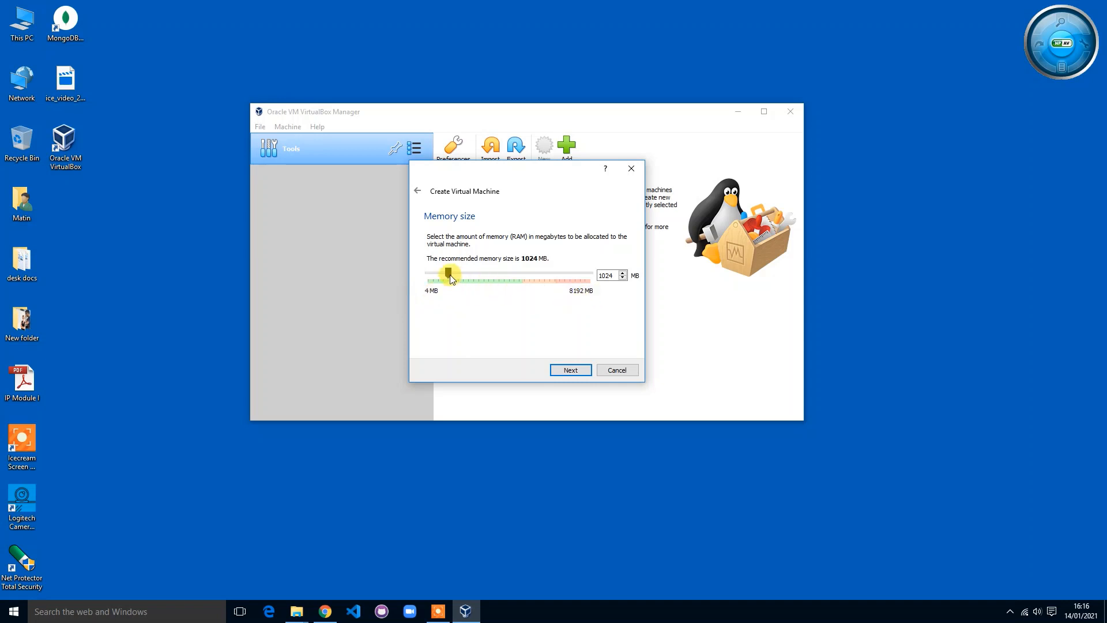
# Step: Give the VM about 4754 MB of memory and choose to create a new virtual hard disk
pyautogui.moveTo(450, 273); pyautogui.dragTo(526, 275)
pyautogui.moveTo(524, 275); pyautogui.dragTo(520, 275)
pyautogui.click(574, 371)
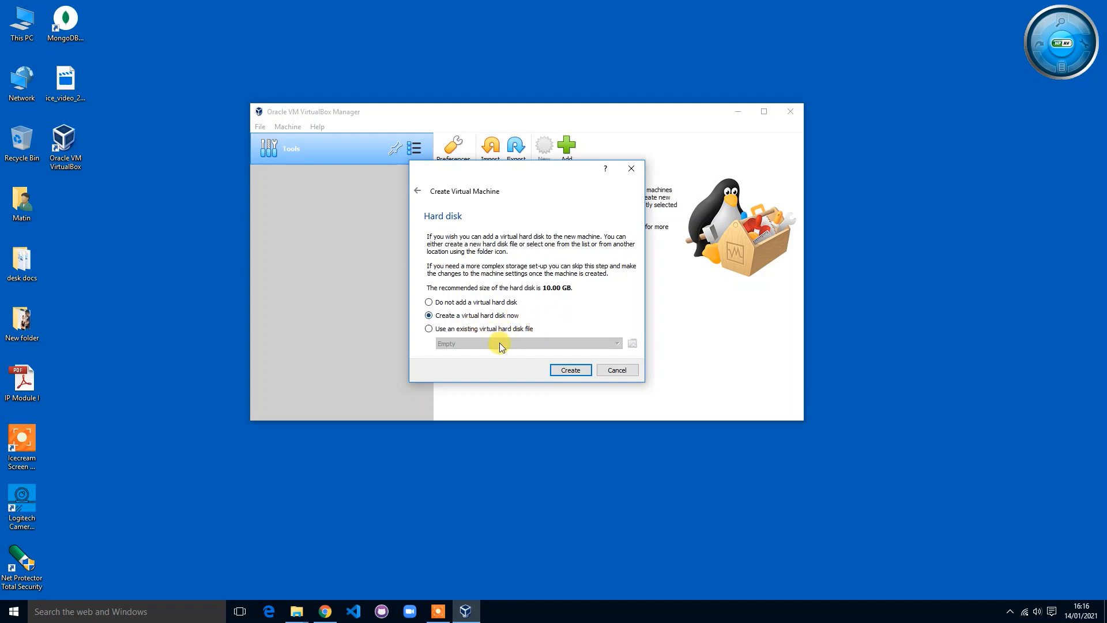
pyautogui.click(571, 370)
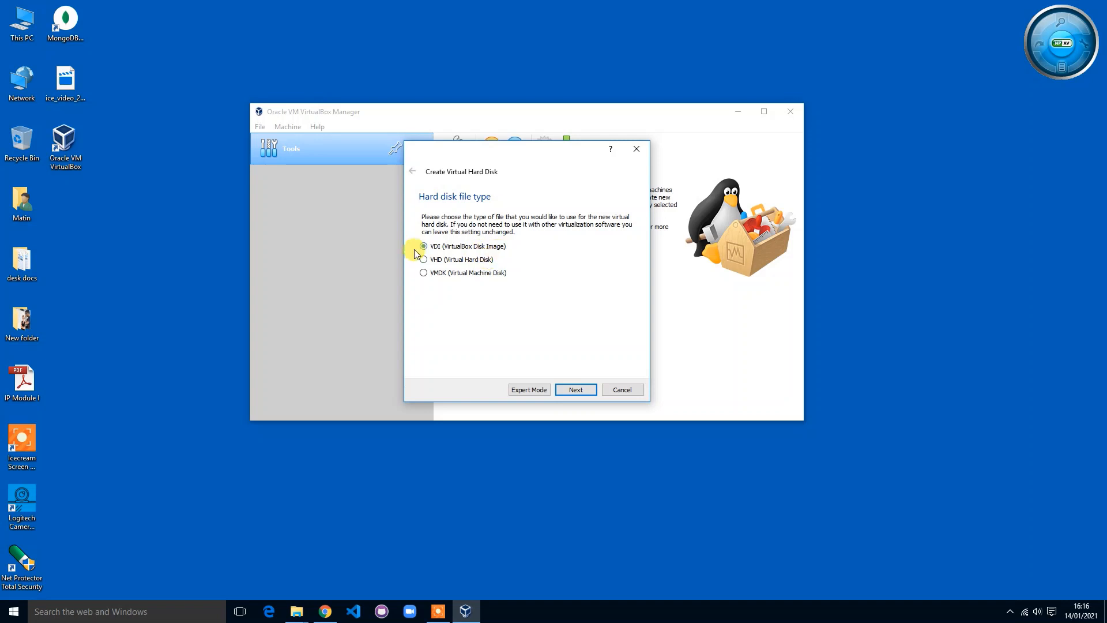
# Step: Create a dynamically allocated 25 GB VDI disk for the Linux Ubuntu VM
pyautogui.click(577, 389)
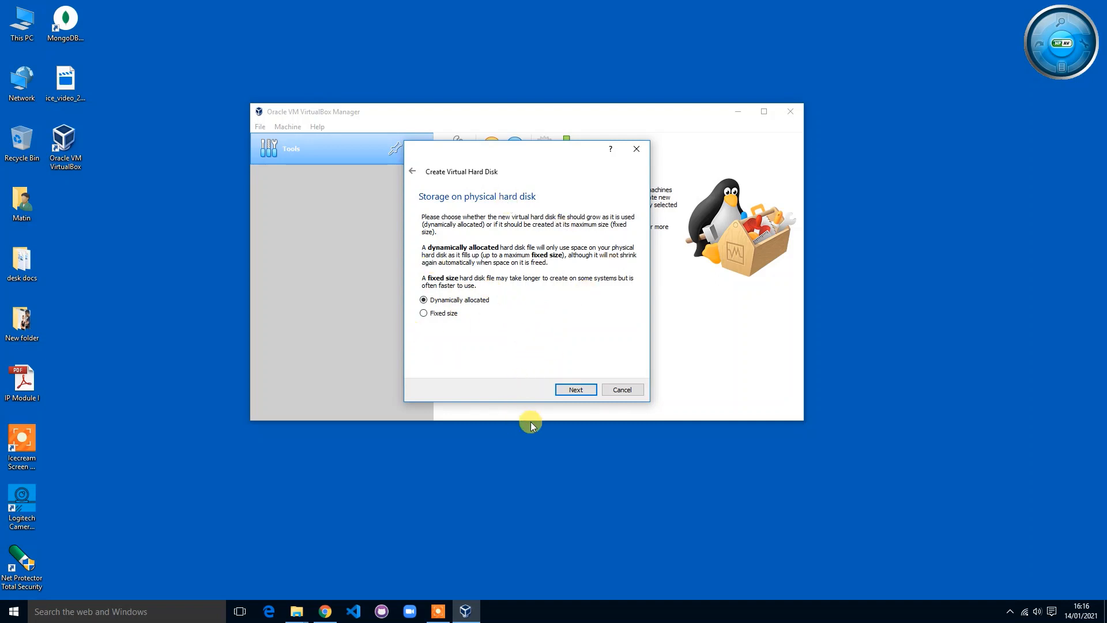
pyautogui.click(575, 389)
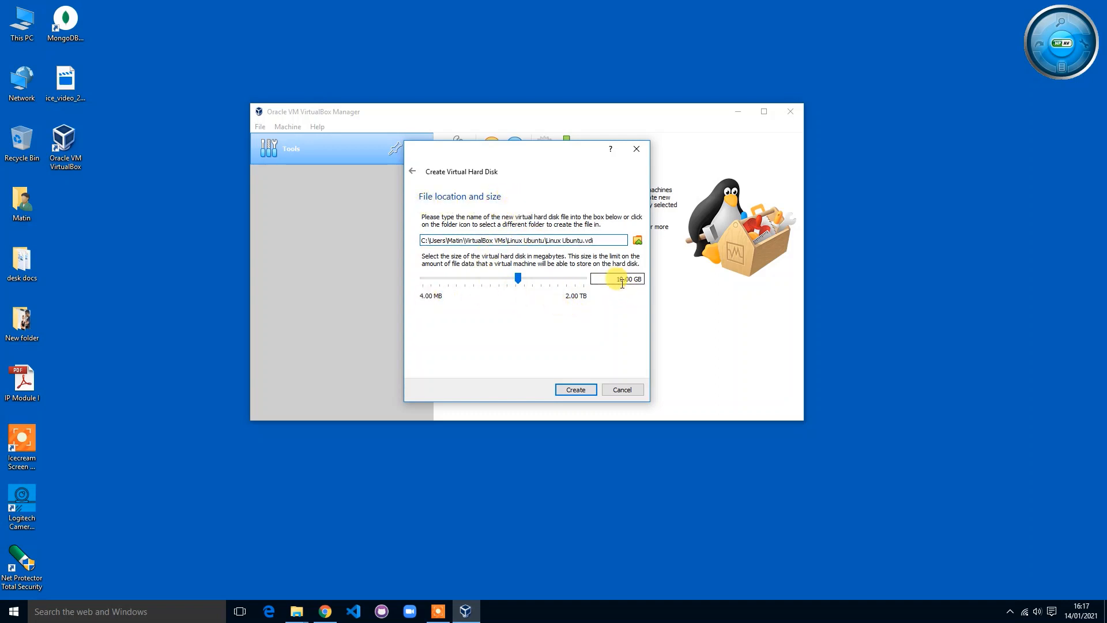
pyautogui.moveTo(615, 278); pyautogui.dragTo(637, 279)
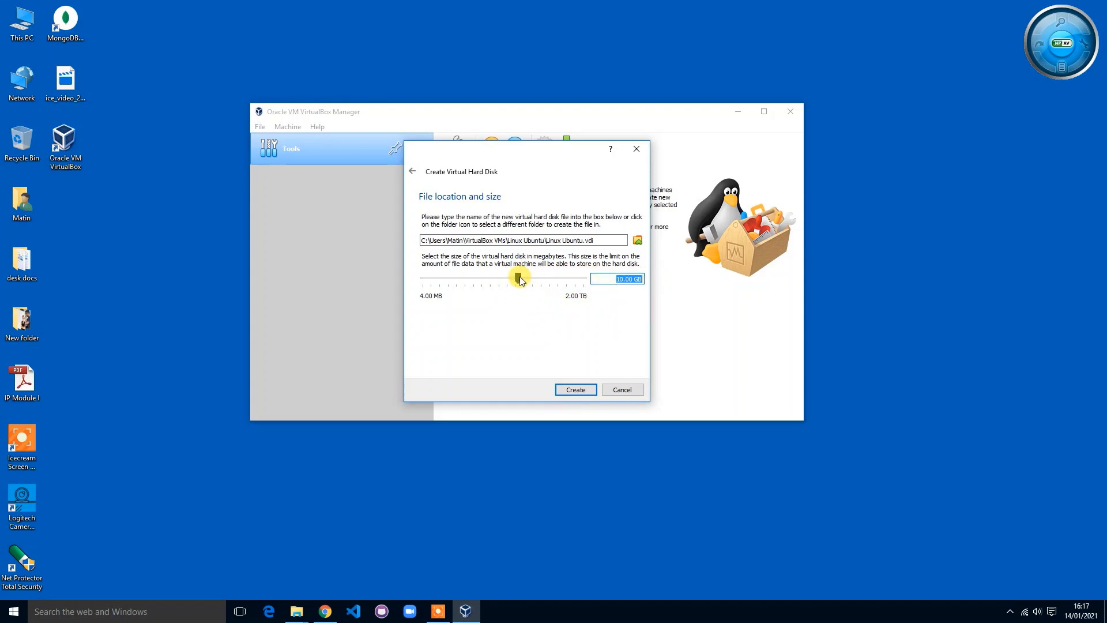
pyautogui.moveTo(520, 279); pyautogui.dragTo(531, 278)
pyautogui.moveTo(613, 279); pyautogui.dragTo(631, 281)
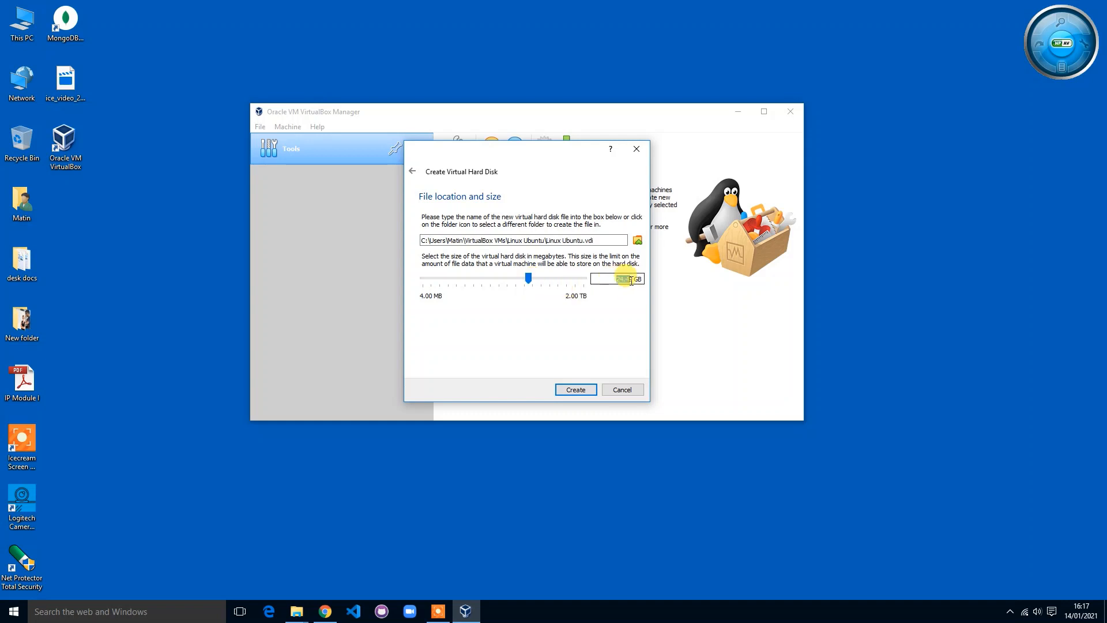
pyautogui.press('BackSpace')
pyautogui.write('25')
pyautogui.click(577, 389)
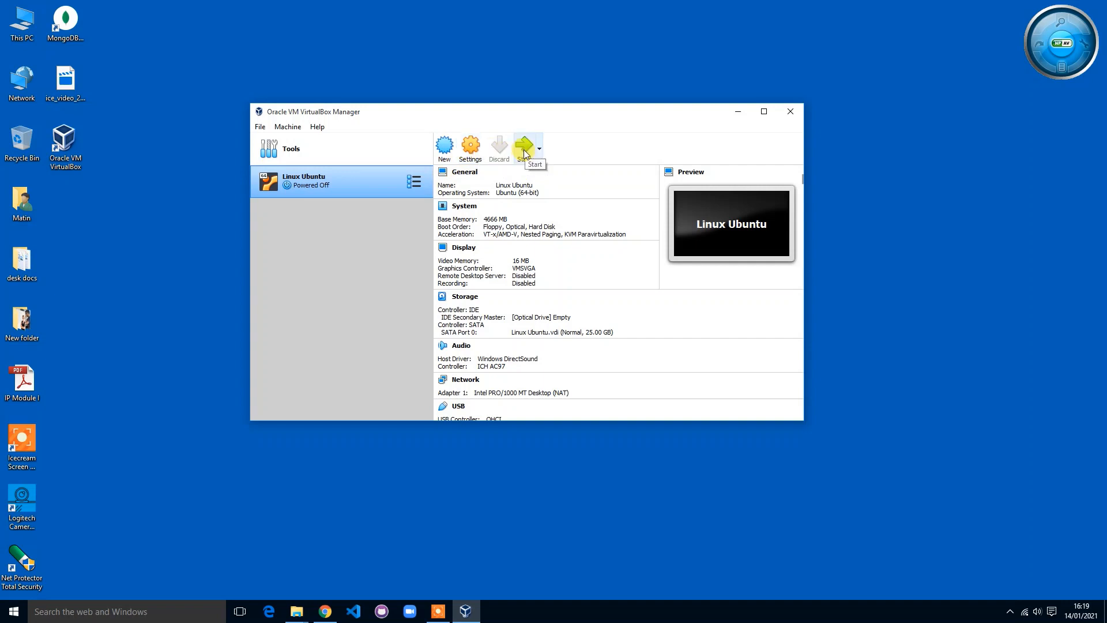
# Step: In the Linux Ubuntu VM's General > Advanced settings, set Drag'n'Drop and Shared Clipboard to Bidirectional
pyautogui.click(470, 148)
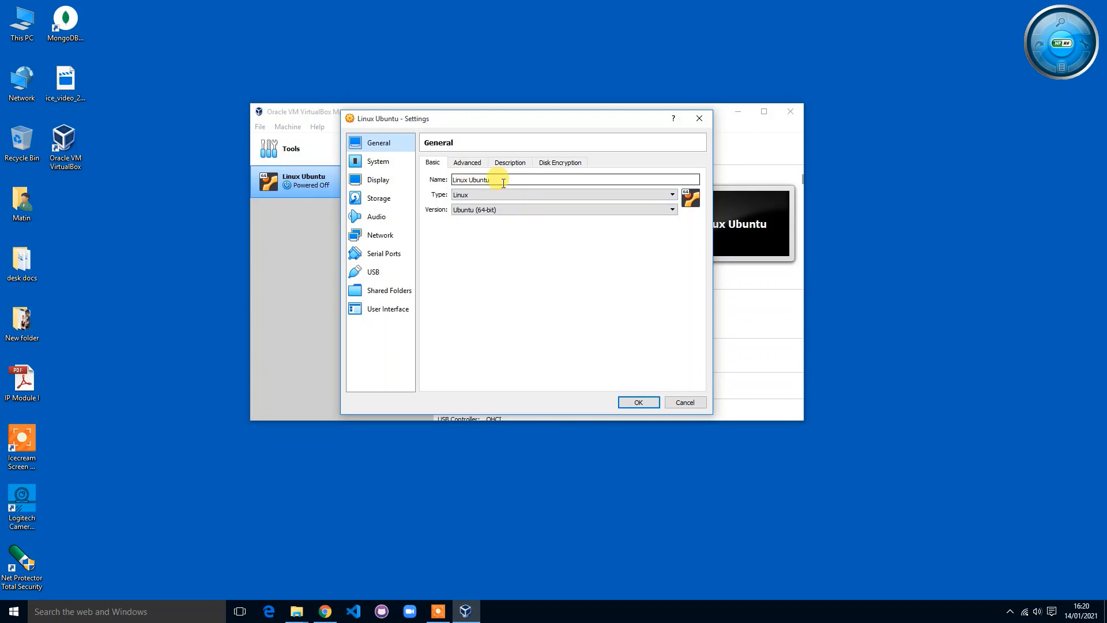
pyautogui.click(466, 163)
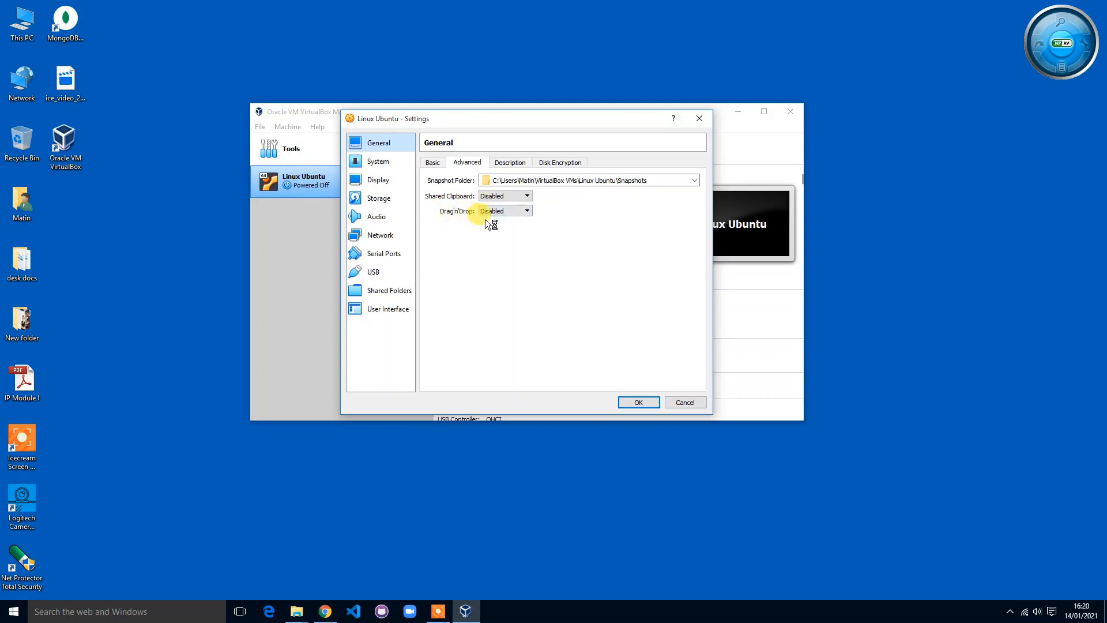
pyautogui.click(523, 212)
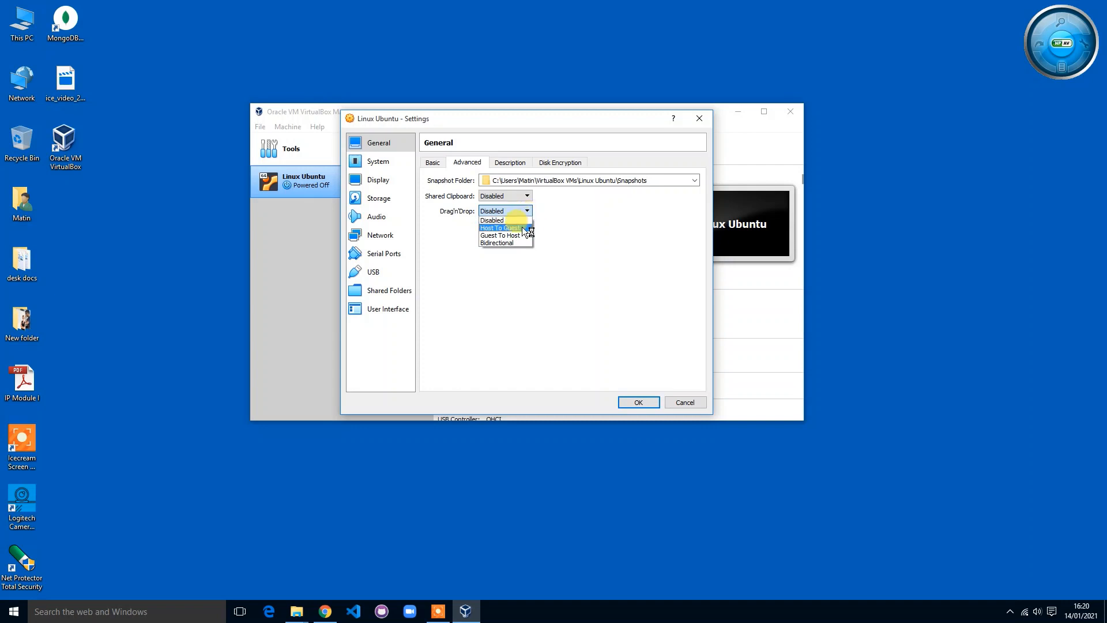
pyautogui.click(518, 243)
pyautogui.click(526, 196)
pyautogui.click(507, 227)
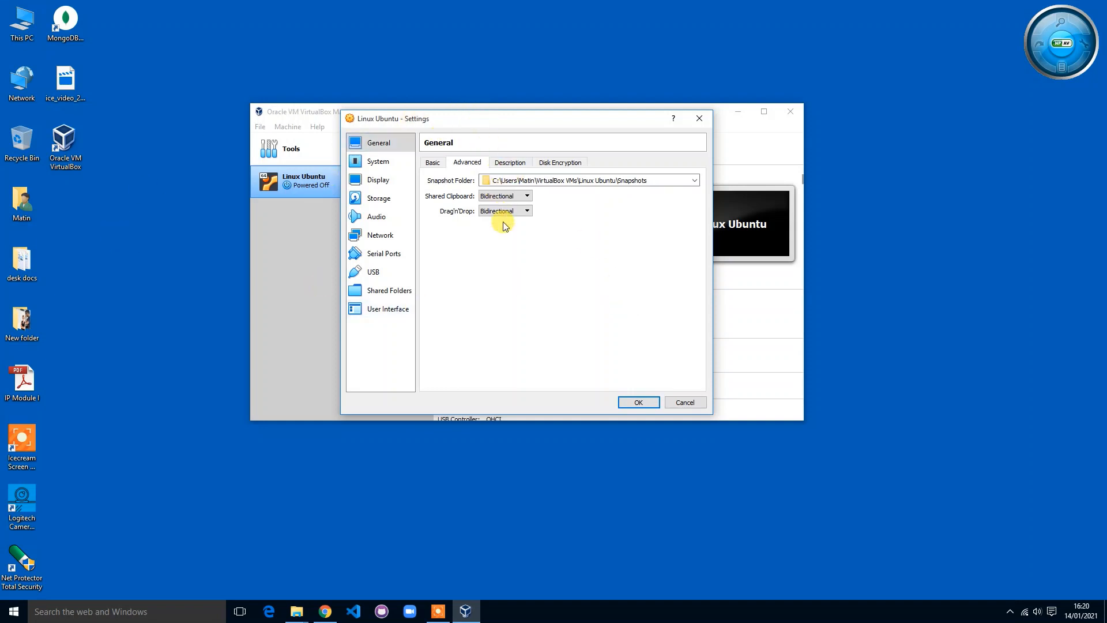
# Step: Review the Description, Disk Encryption and Basic tabs, then the System, Display and Storage pages
pyautogui.click(523, 163)
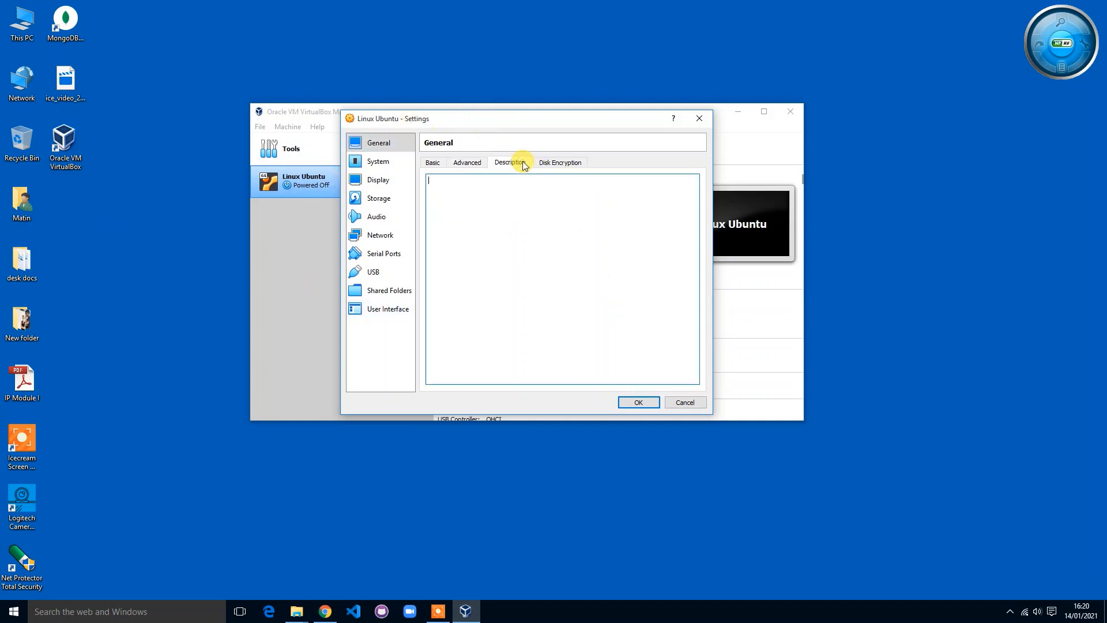
pyautogui.click(560, 162)
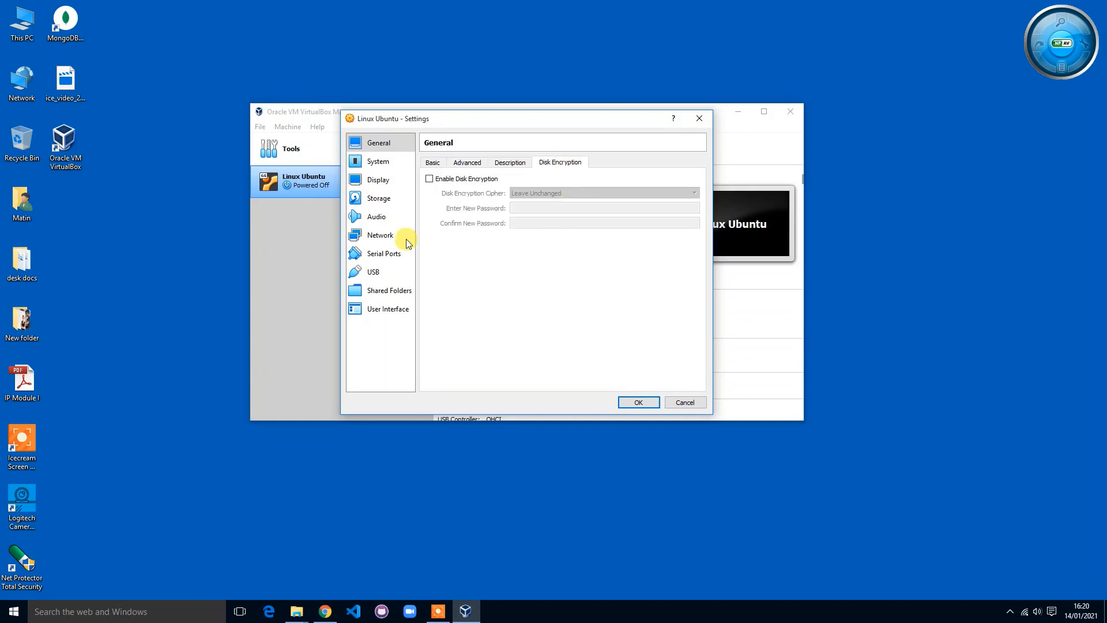
pyautogui.click(432, 162)
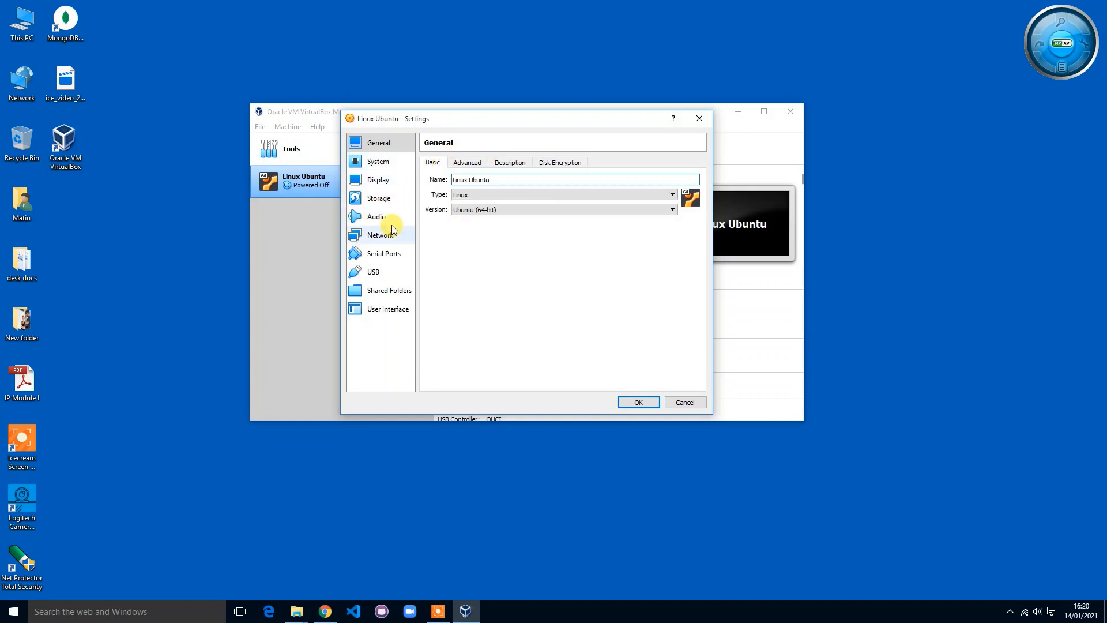
pyautogui.click(391, 166)
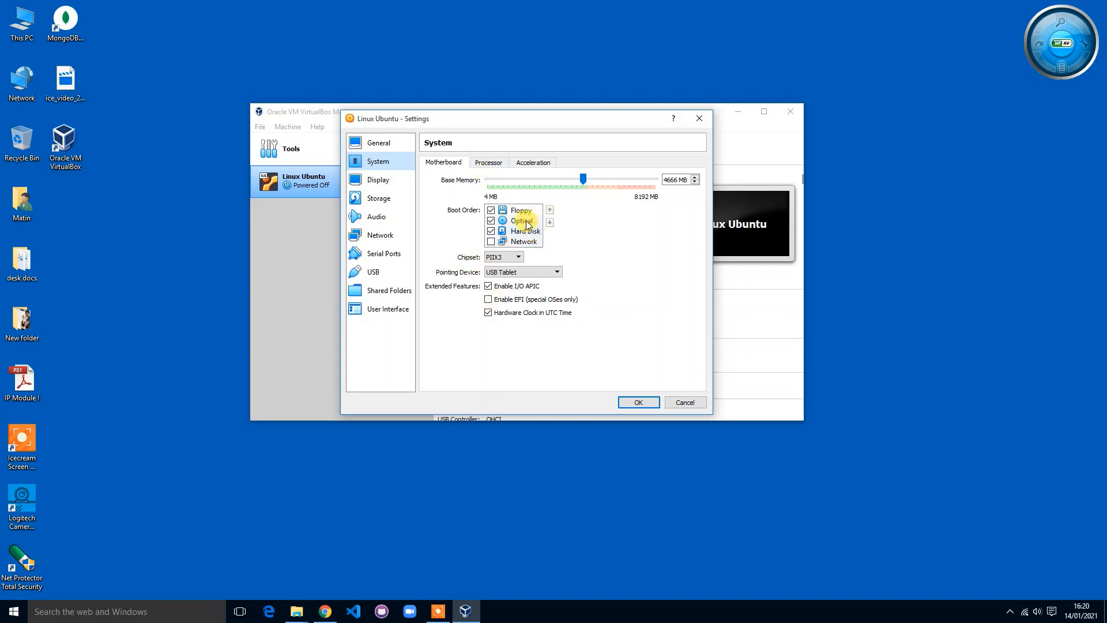
pyautogui.click(383, 185)
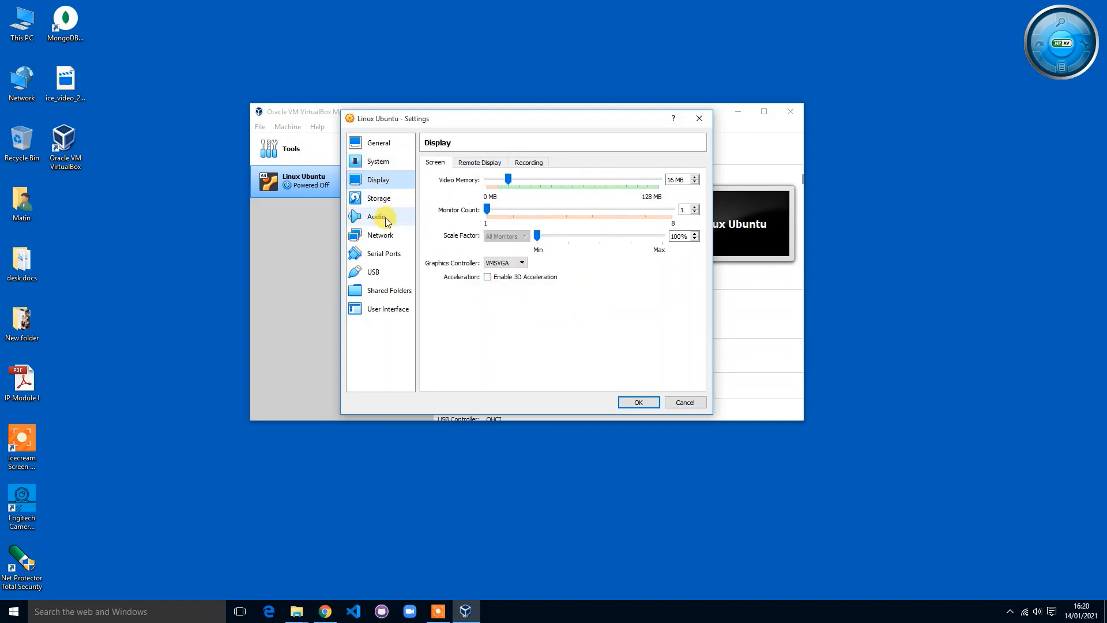
pyautogui.click(393, 200)
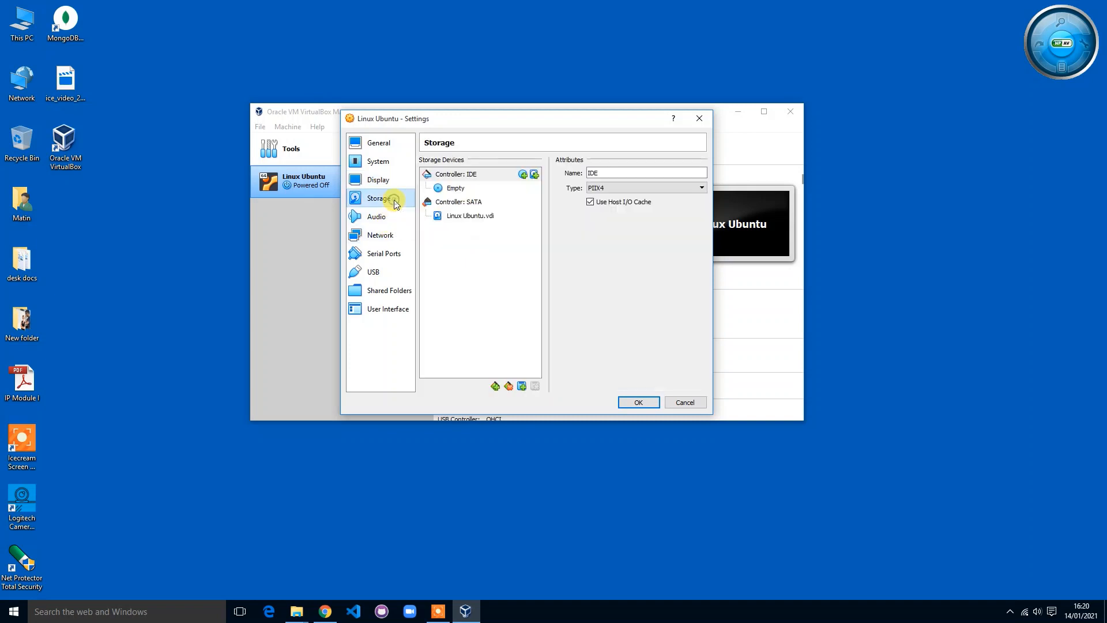
# Step: Add an IDE optical drive holding ubuntu-20.04.1-desktop-amd64 from the Softwares folder on G:
pyautogui.click(524, 174)
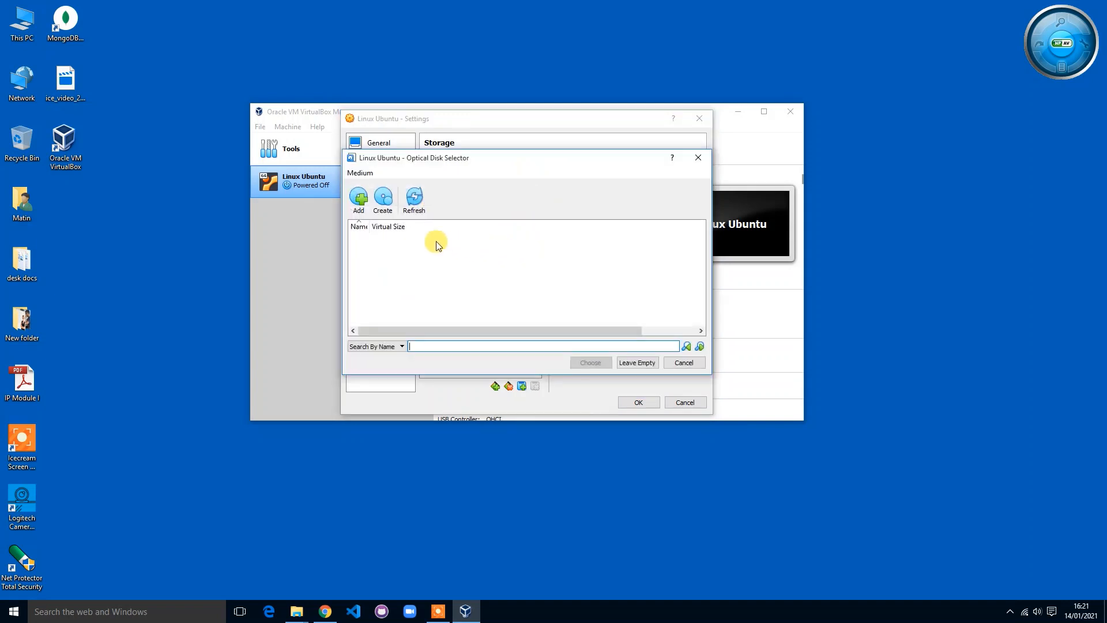
pyautogui.click(358, 198)
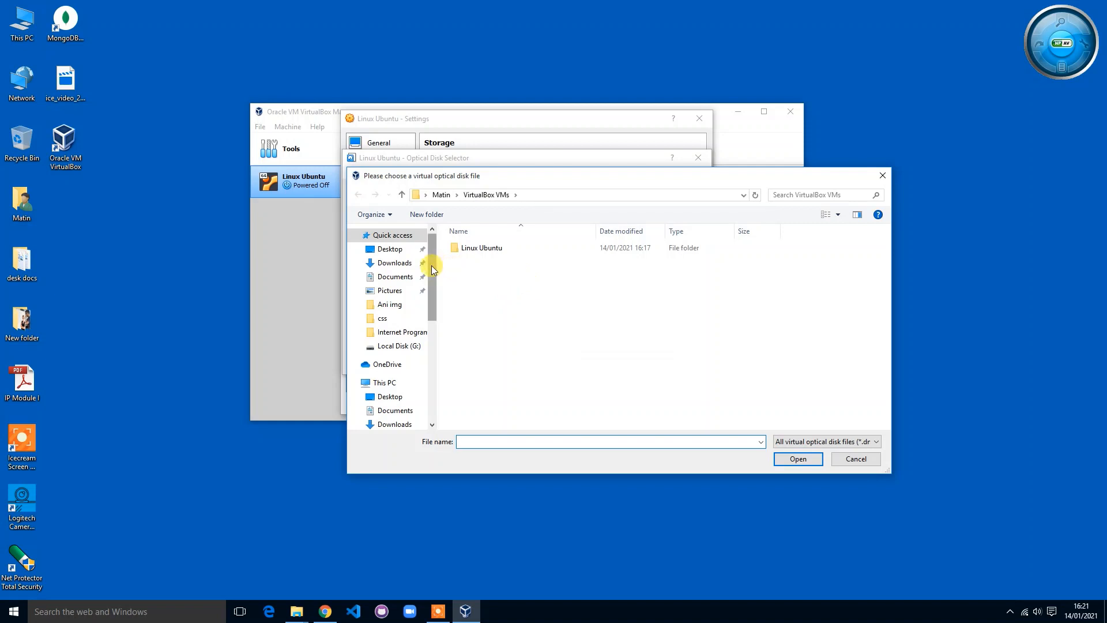
pyautogui.moveTo(431, 265); pyautogui.dragTo(433, 347)
pyautogui.click(398, 373)
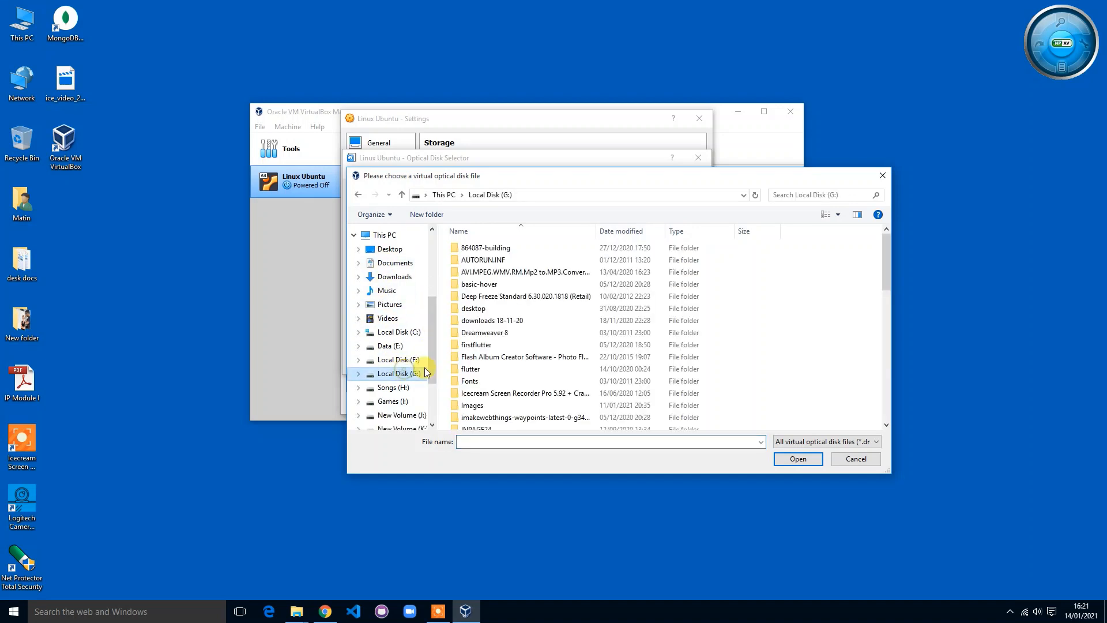
pyautogui.scroll(-5, 515, 330)
pyautogui.scroll(-5, 494, 329)
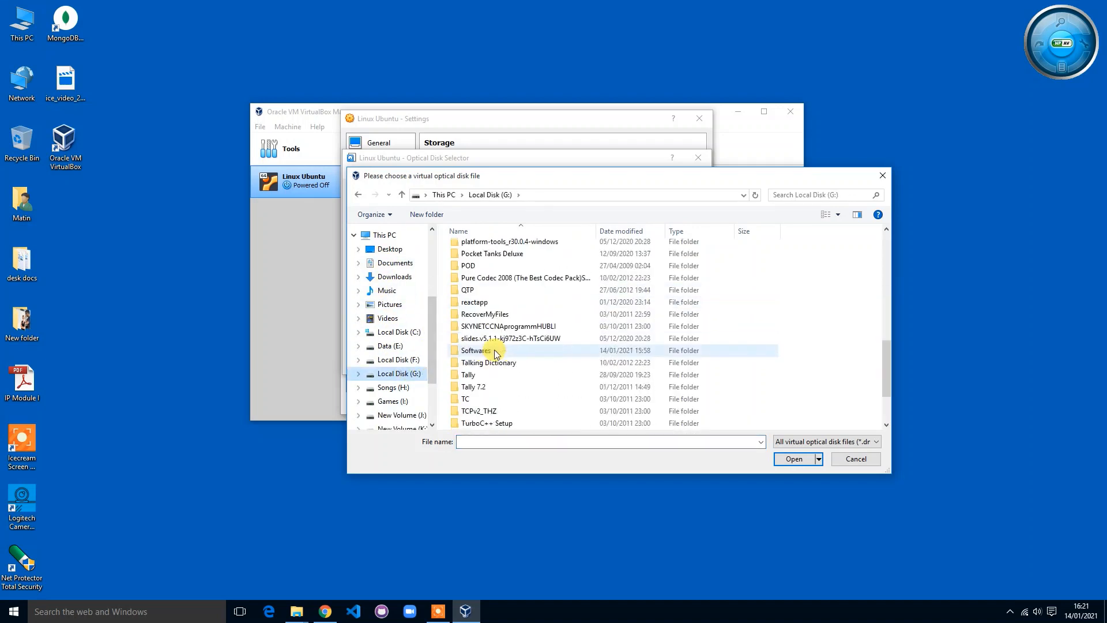
pyautogui.doubleClick(483, 350)
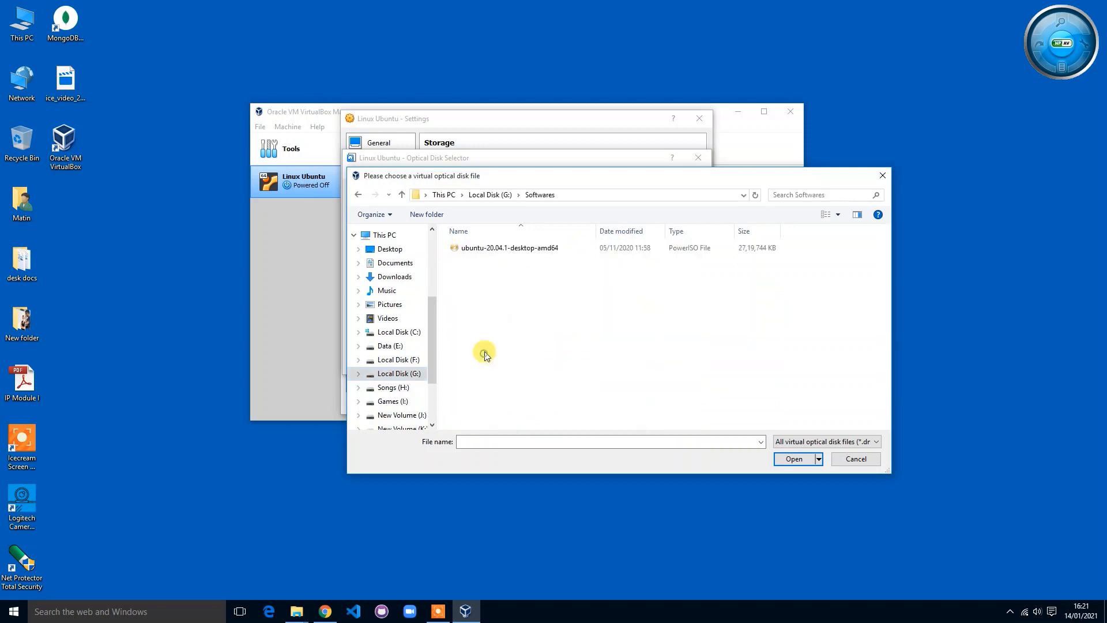
pyautogui.click(492, 253)
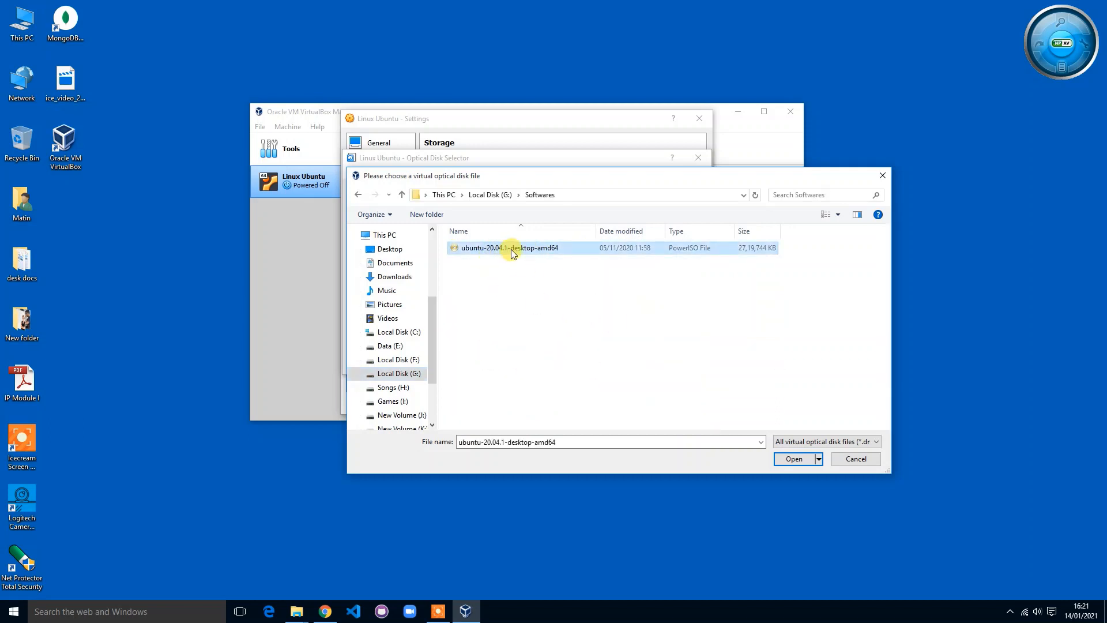
pyautogui.click(795, 459)
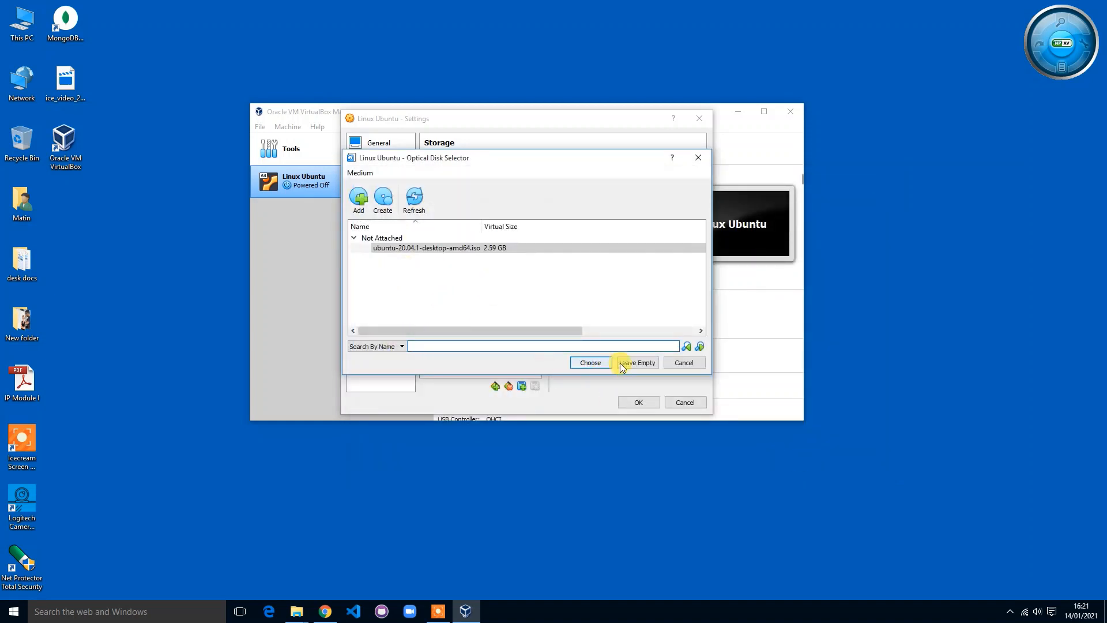
pyautogui.click(468, 249)
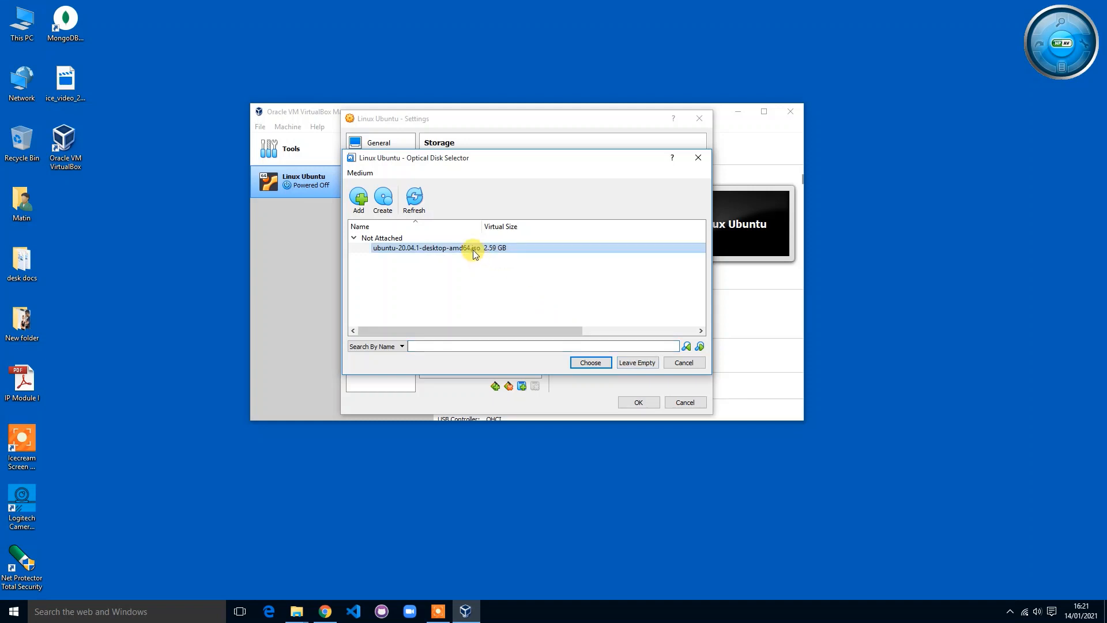
pyautogui.click(600, 363)
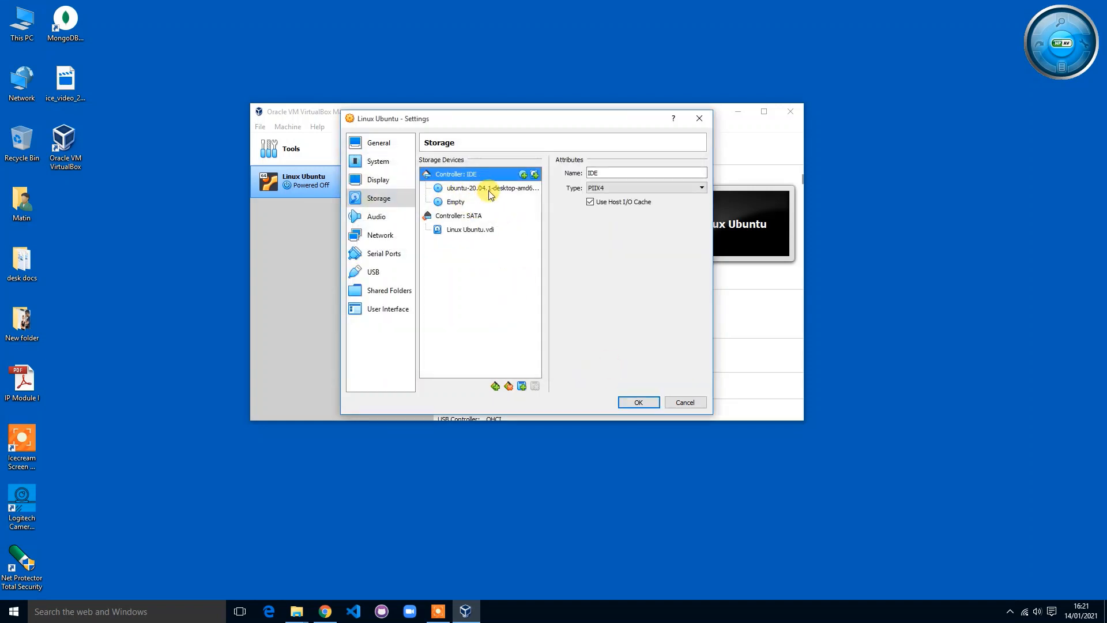
# Step: Compare the two optical drives and remove the extra drive holding the Ubuntu ISO
pyautogui.click(455, 202)
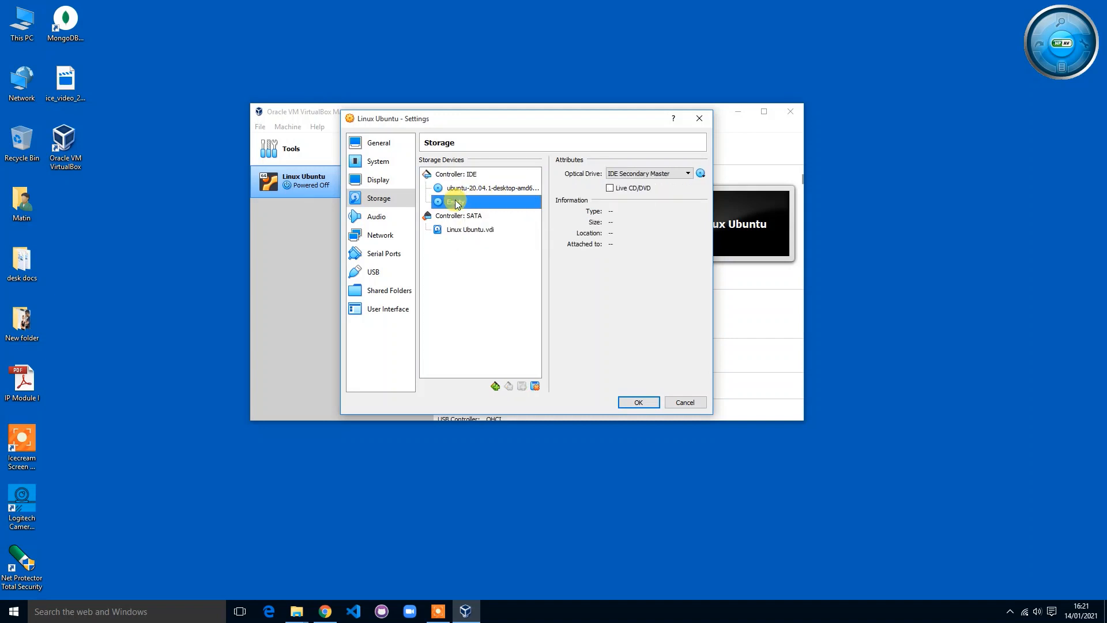
pyautogui.click(469, 188)
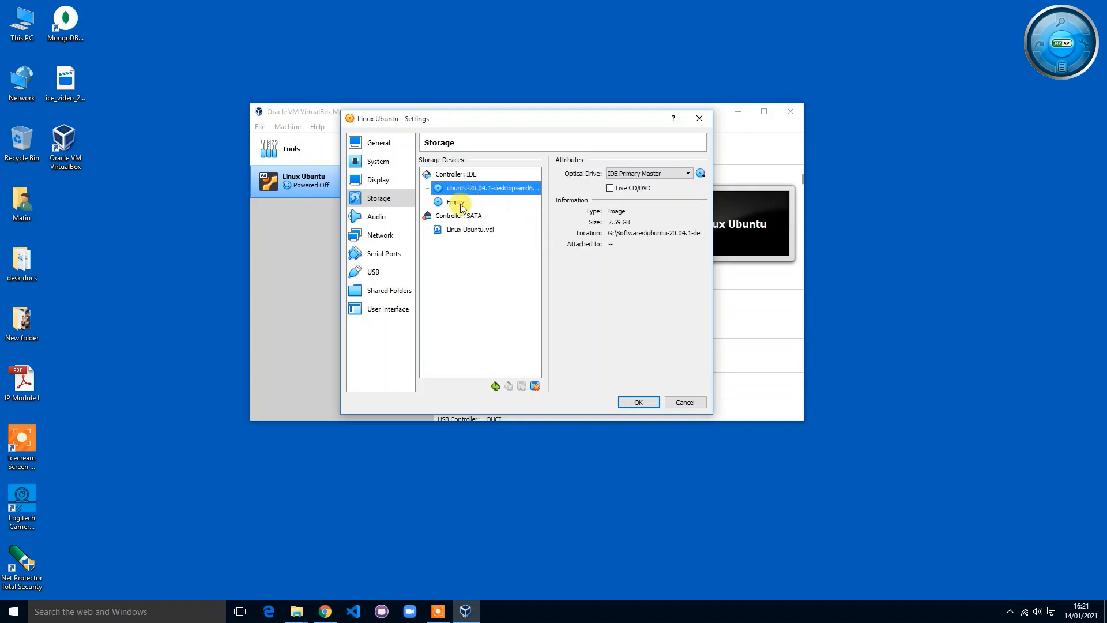
pyautogui.click(460, 203)
pyautogui.click(460, 189)
pyautogui.moveTo(494, 194); pyautogui.dragTo(536, 199)
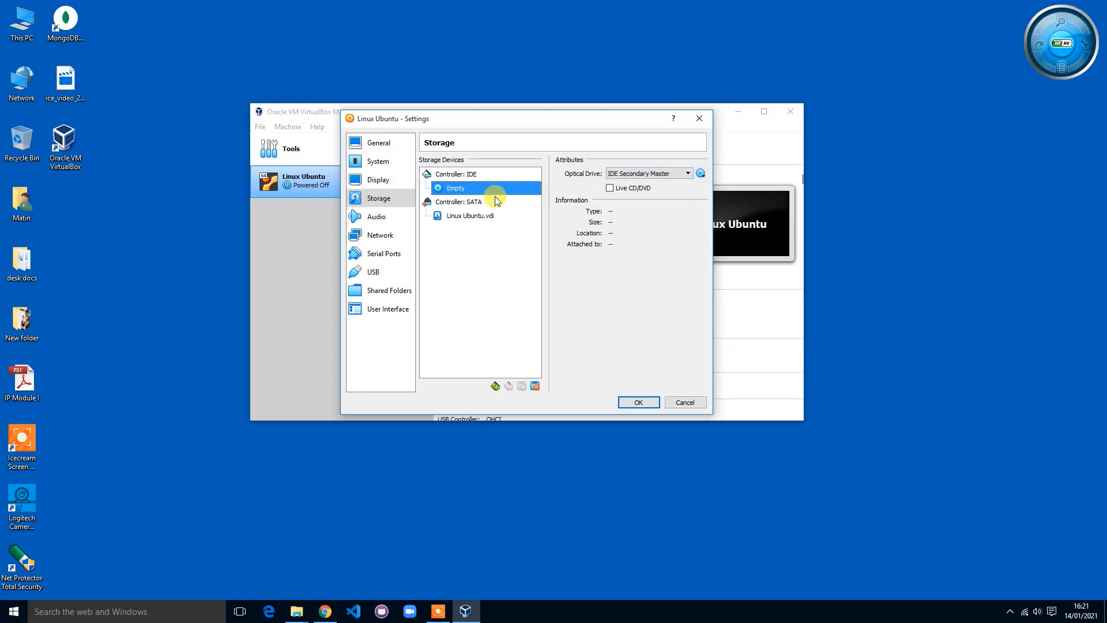
# Step: Insert the Ubuntu 20.04.1 ISO into the empty optical drive and save the settings with OK
pyautogui.click(706, 173)
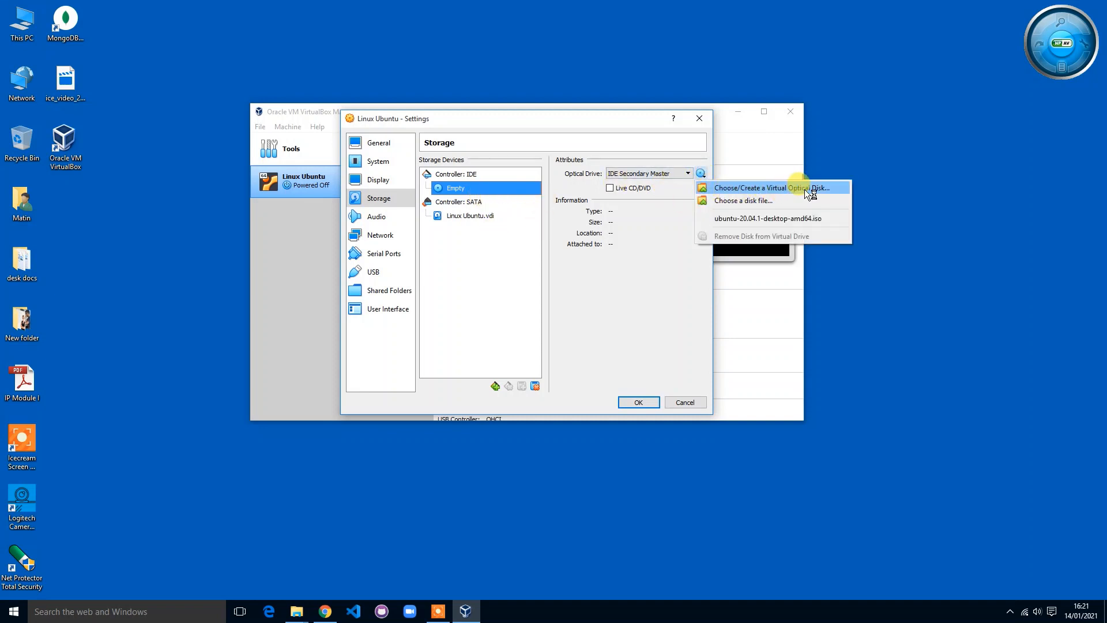
pyautogui.click(764, 202)
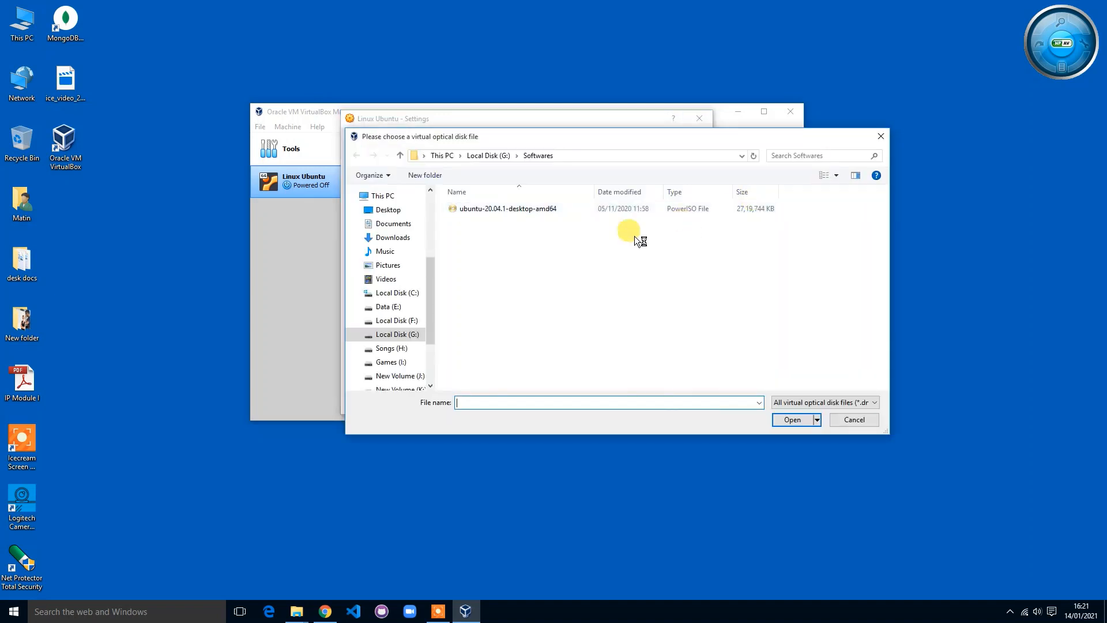
pyautogui.click(498, 212)
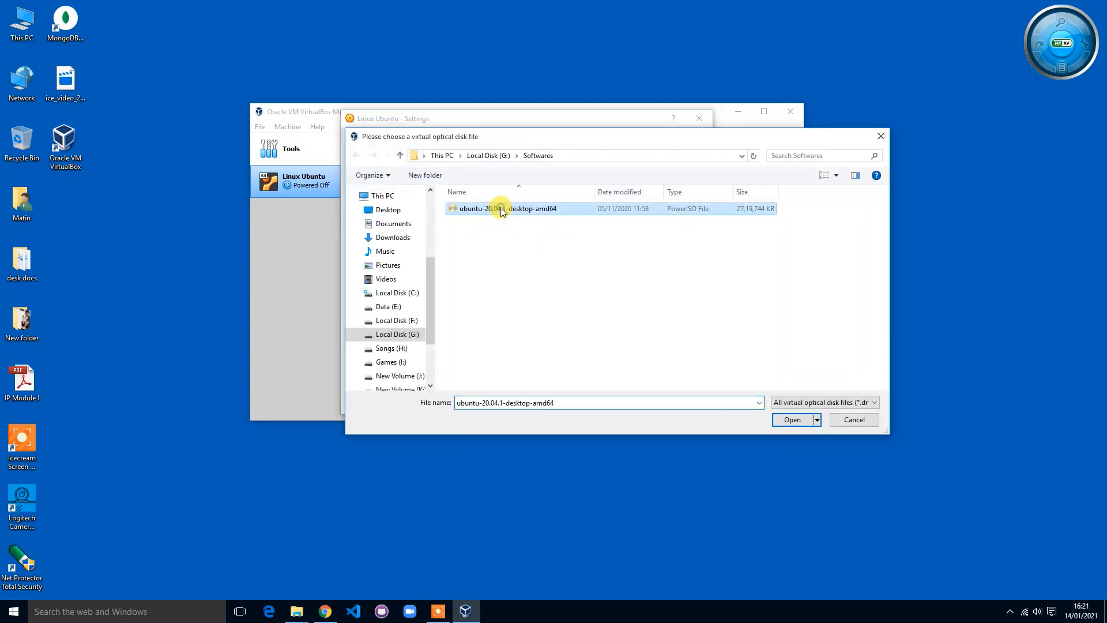
pyautogui.click(791, 418)
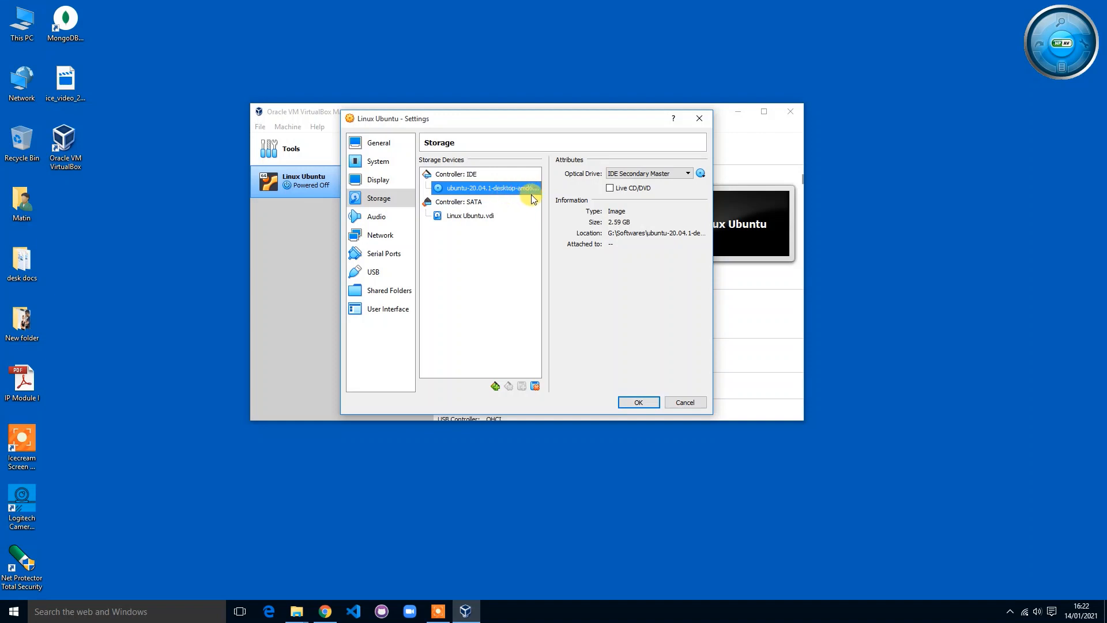
pyautogui.click(639, 402)
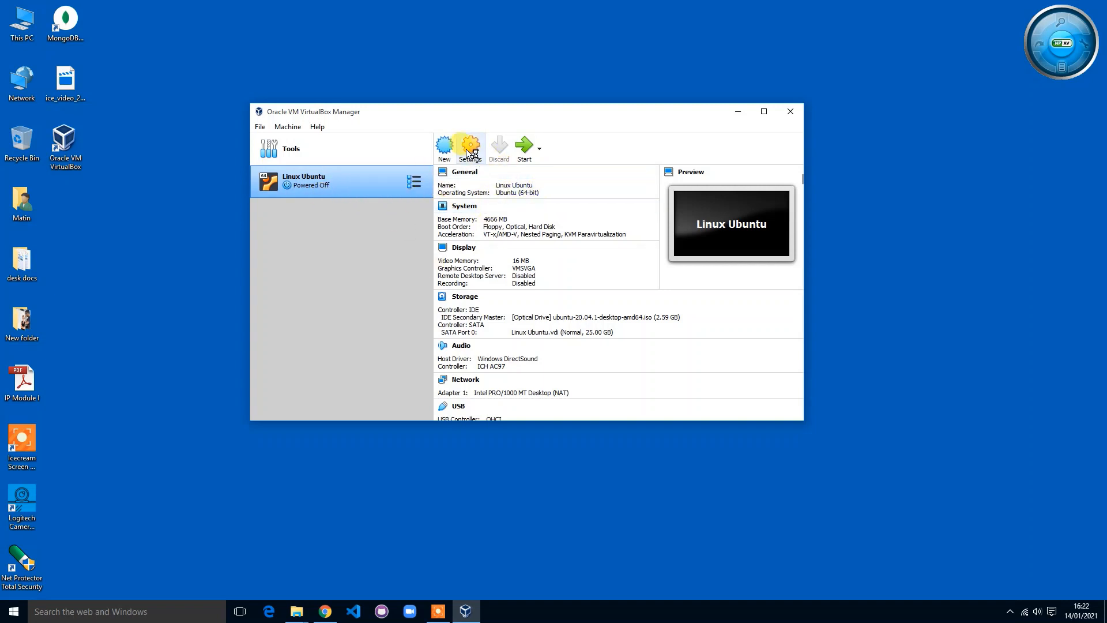
# Step: Start the Linux Ubuntu VM so it boots into the Ubuntu installer's Welcome screen
pyautogui.click(523, 147)
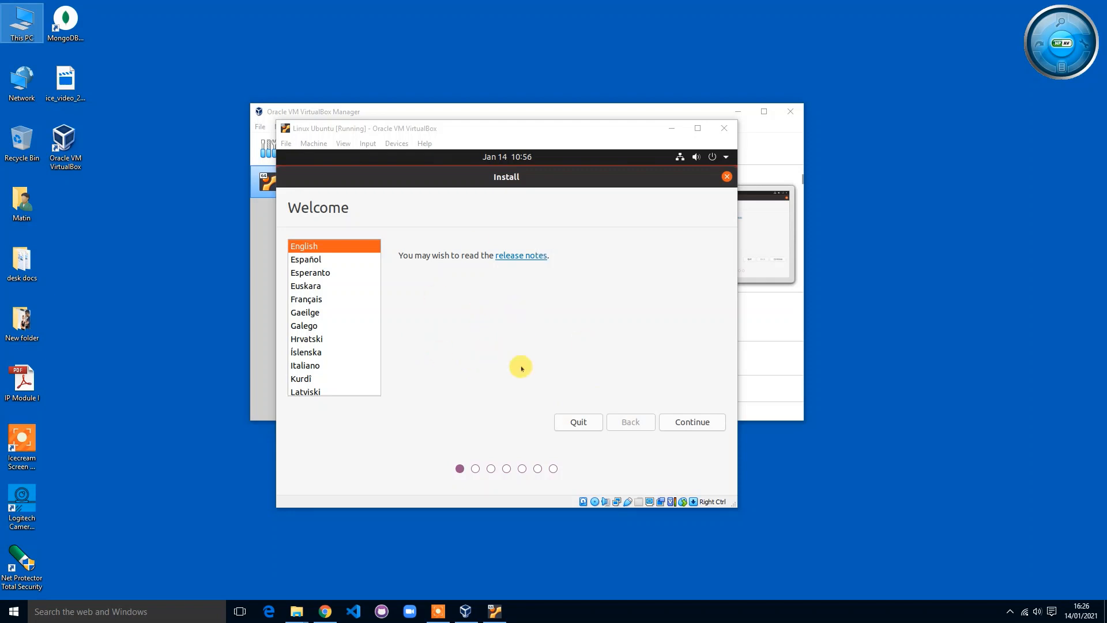
# Step: Continue through Welcome, Keyboard layout and Updates, keeping English, English (US) and Normal installation
pyautogui.click(695, 419)
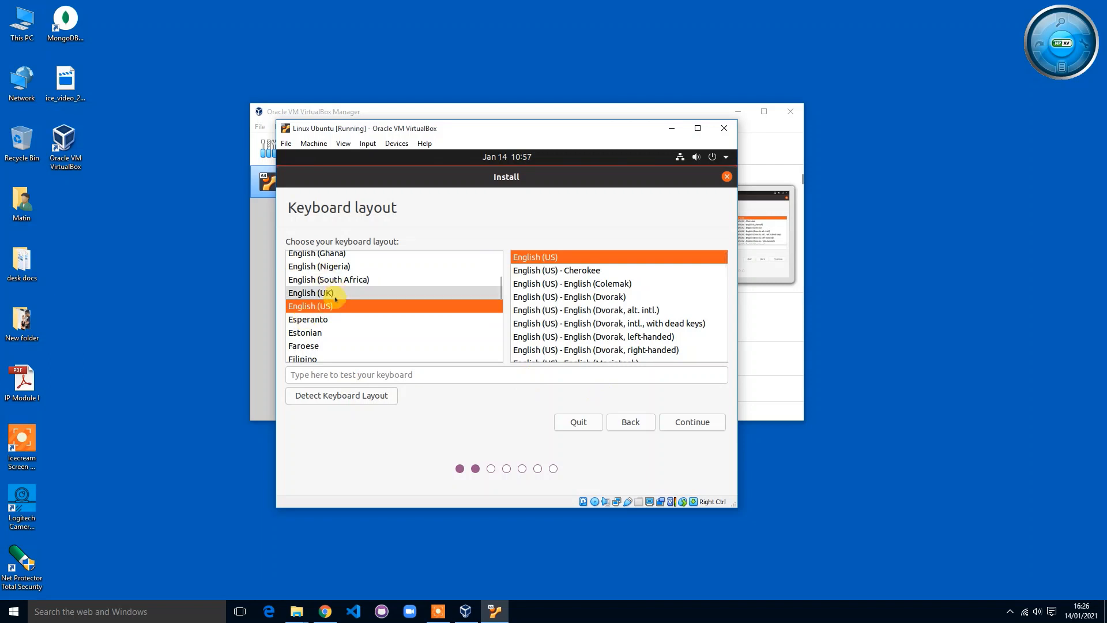
pyautogui.click(696, 420)
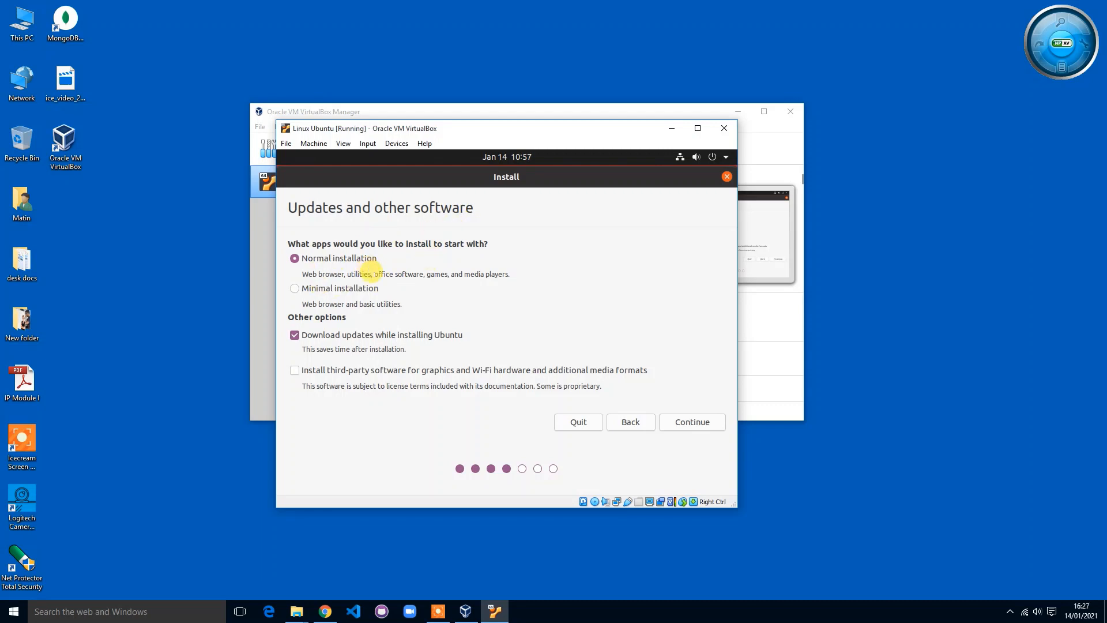
pyautogui.click(681, 422)
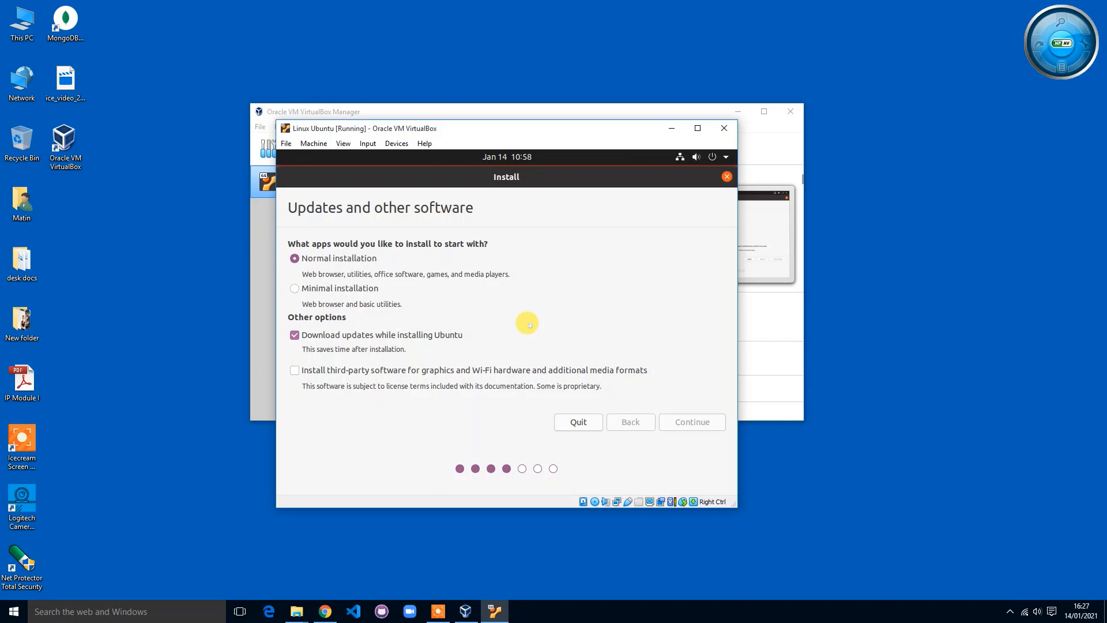
pyautogui.click(836, 473)
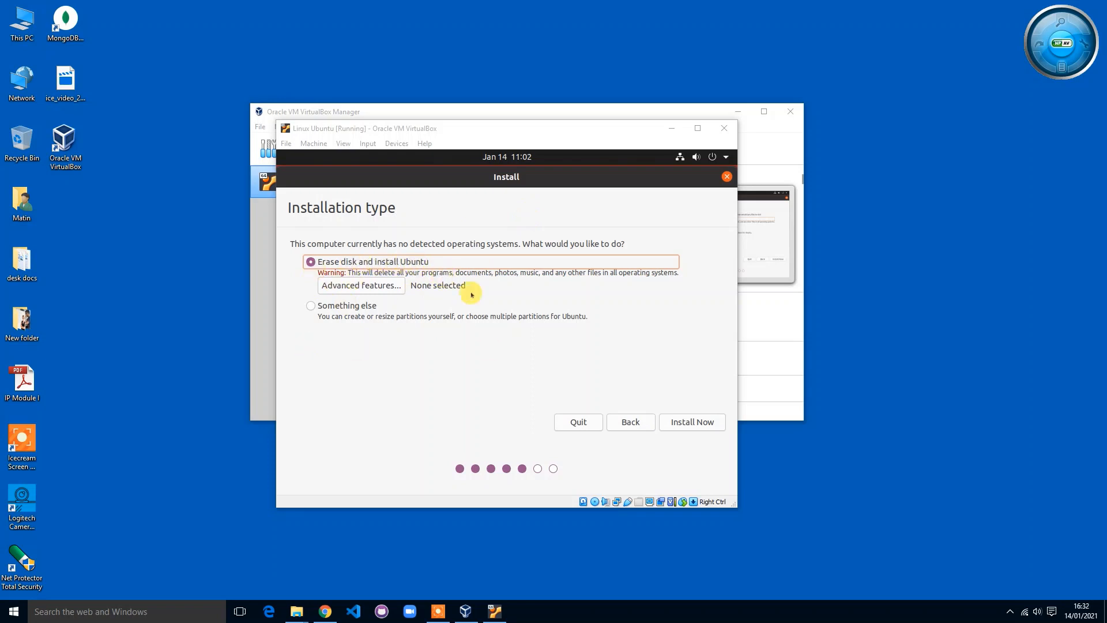
# Step: Install Now with 'Erase disk and install Ubuntu', confirm the disk changes and accept Kolkata as location
pyautogui.click(686, 421)
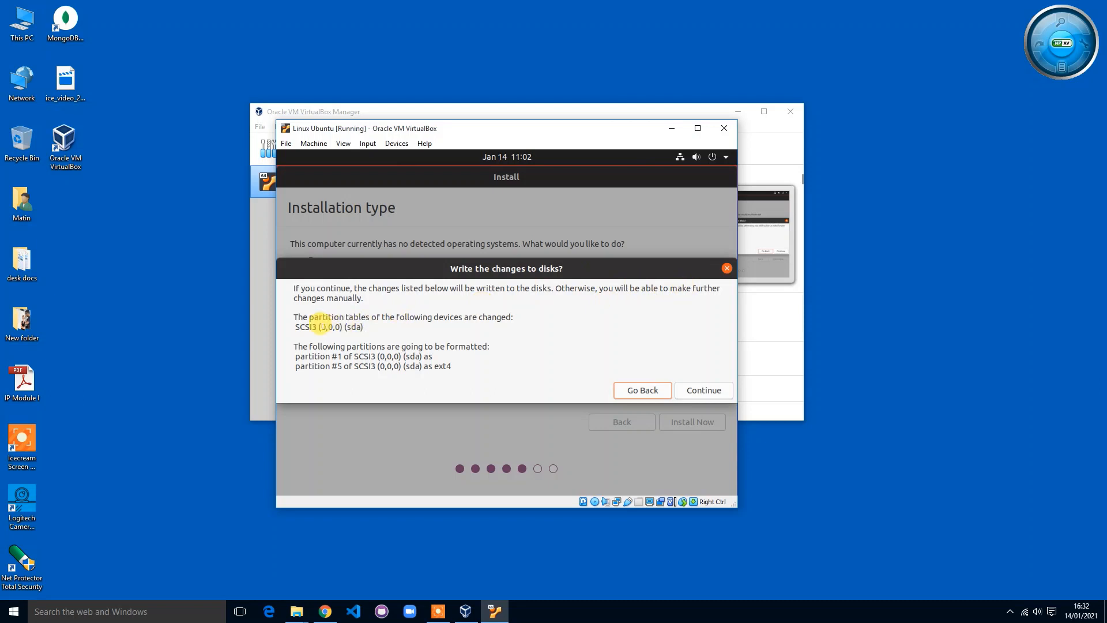
pyautogui.click(702, 392)
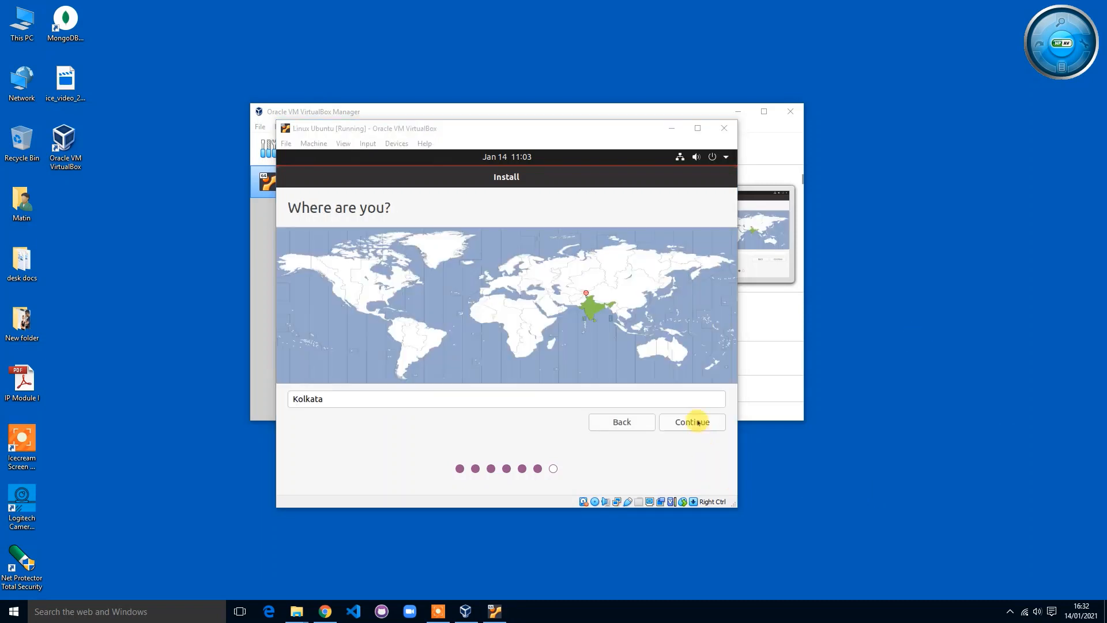
pyautogui.click(685, 421)
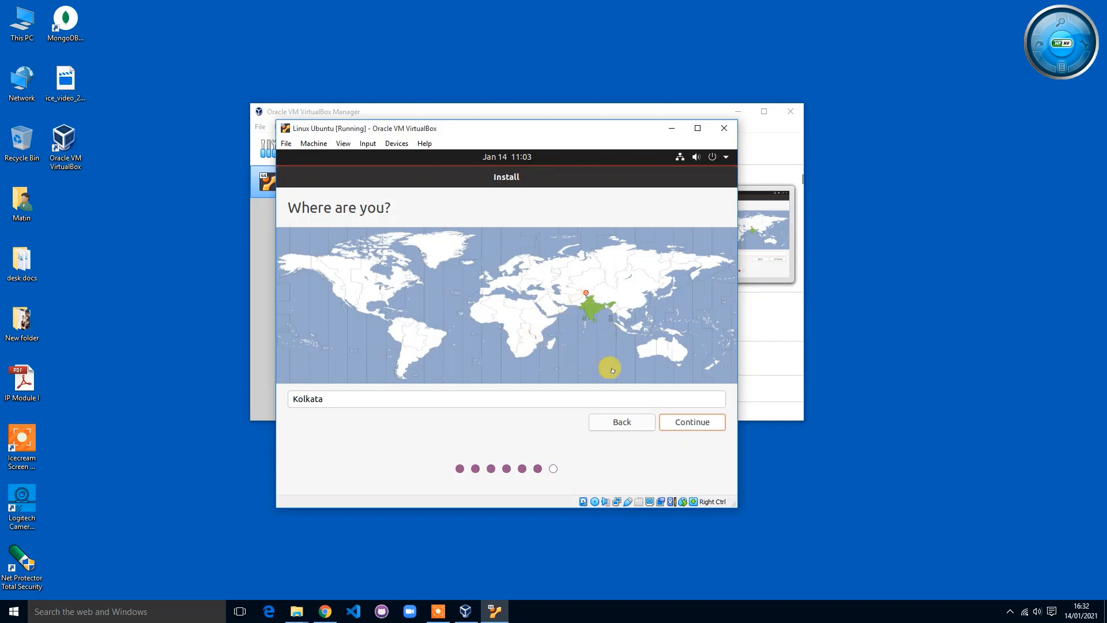
pyautogui.click(714, 421)
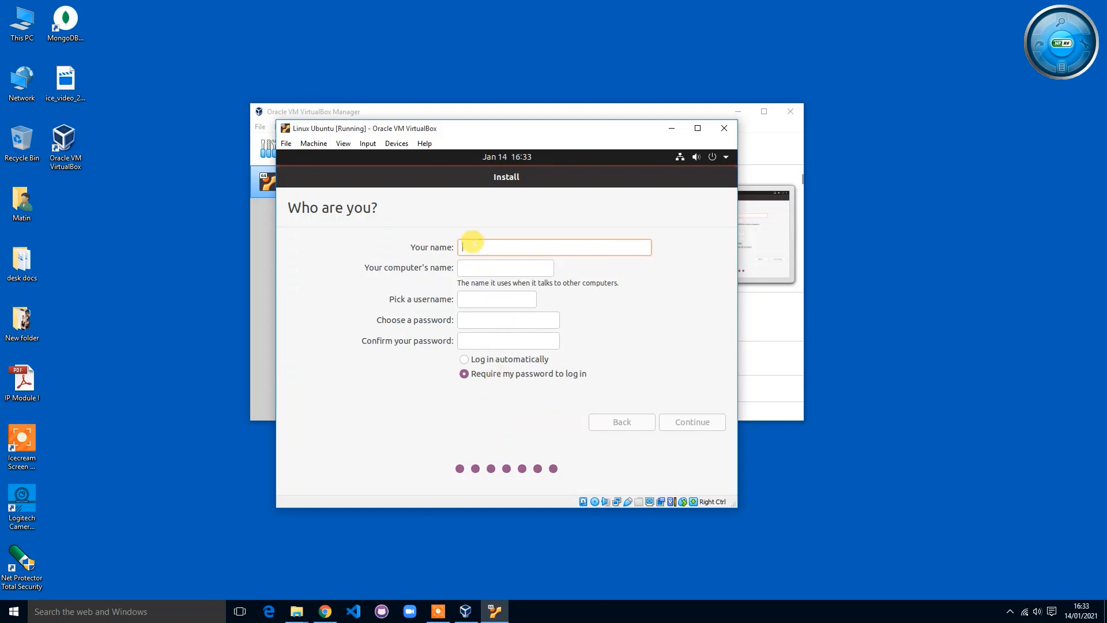
# Step: Enter the user's name, set and confirm the account password, and continue to begin installing
pyautogui.write('Matee')
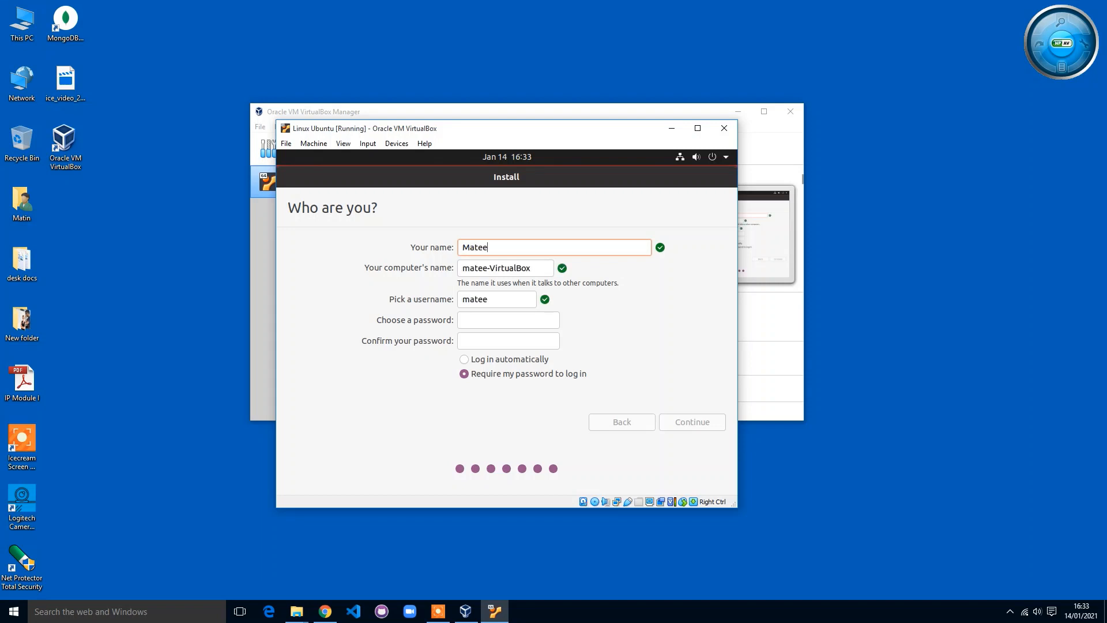
pyautogui.write('n')
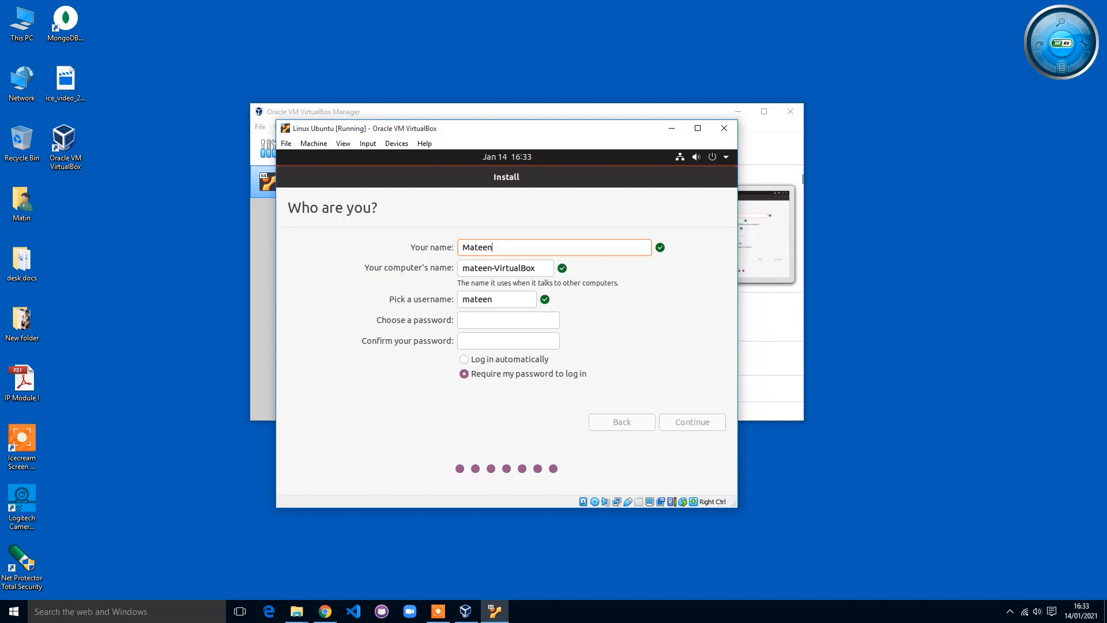
pyautogui.click(481, 319)
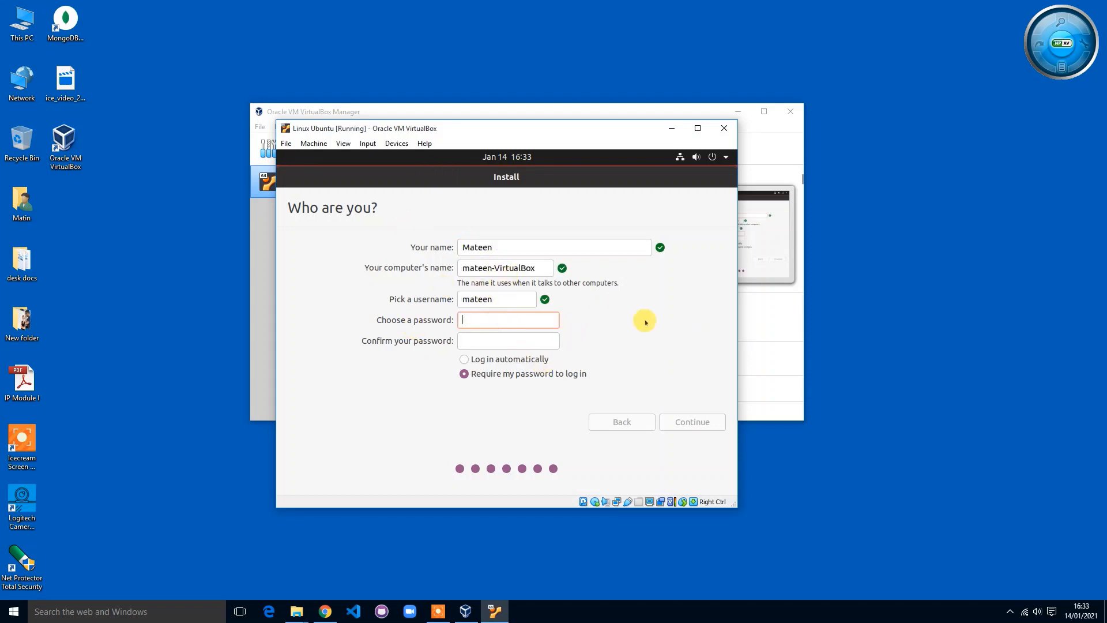
pyautogui.write('123456')
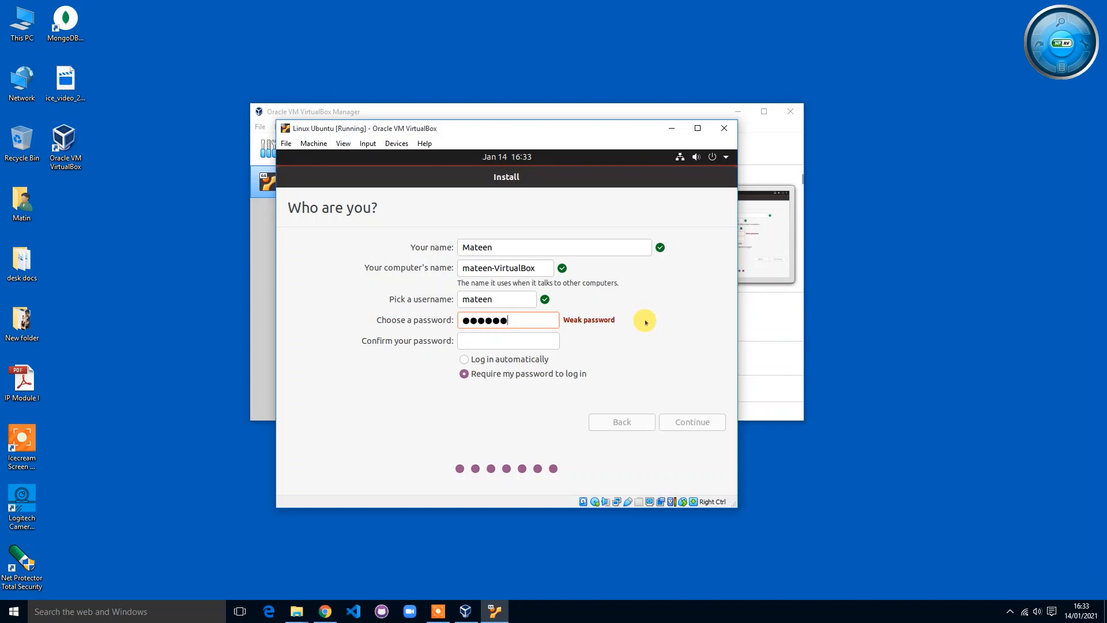
pyautogui.write('7890')
pyautogui.press('Tab')
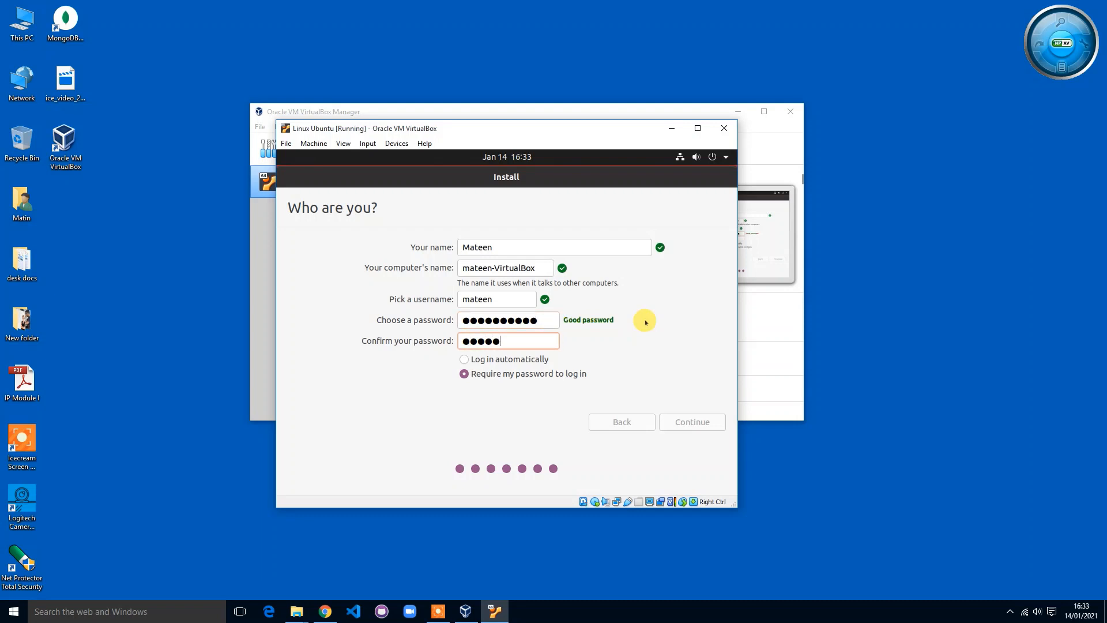
pyautogui.write('***')
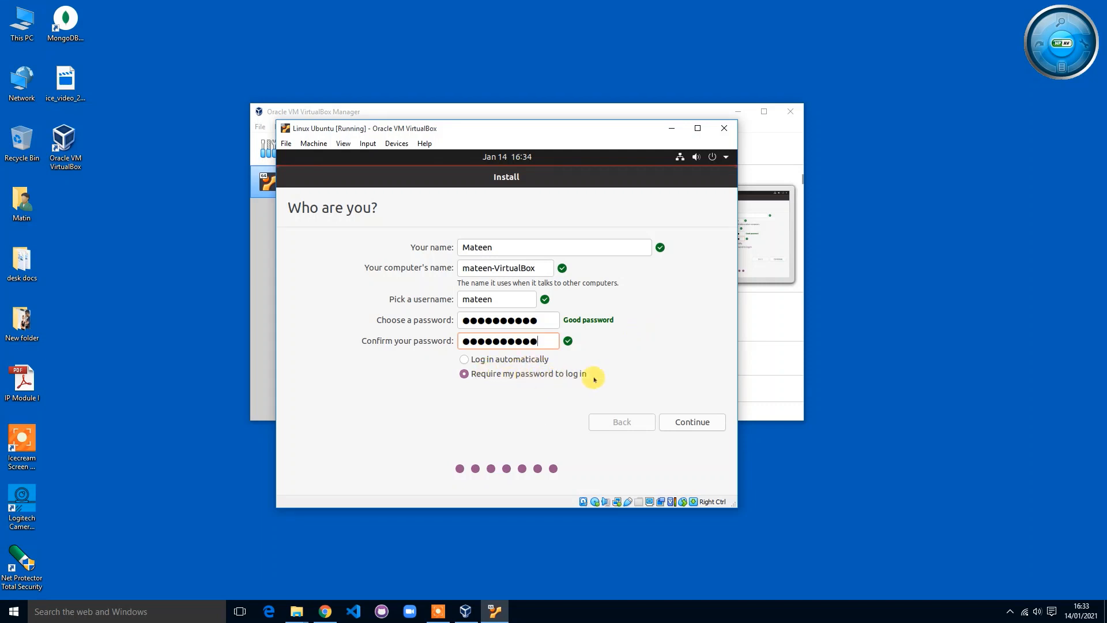
pyautogui.click(718, 423)
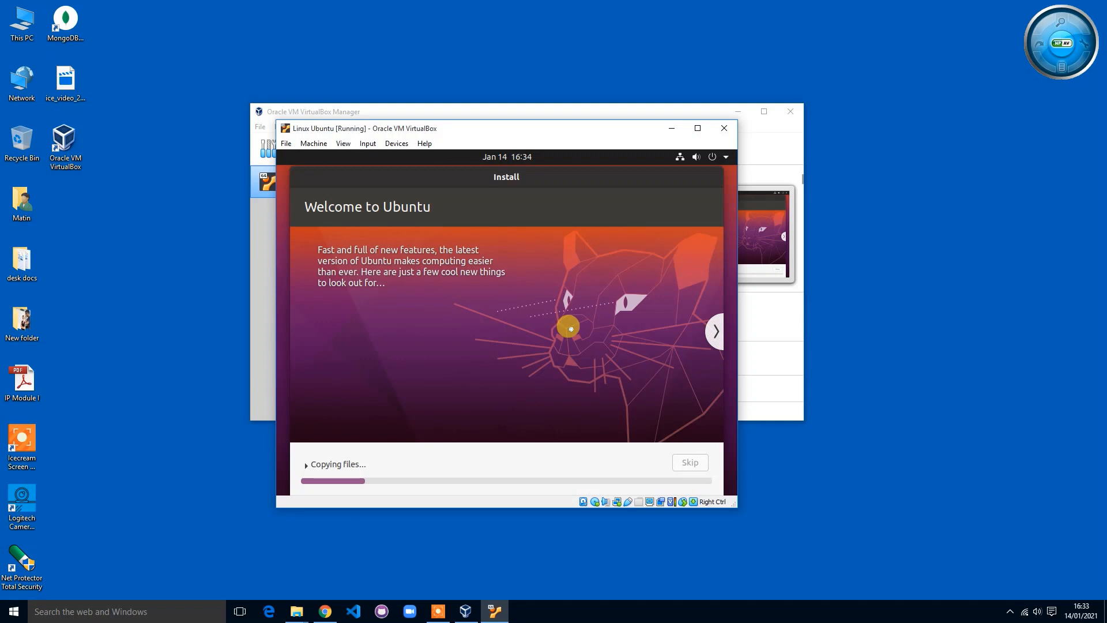
# Step: Wait for file copying to finish and the VM to restart to the Ubuntu login screen
pyautogui.click(891, 487)
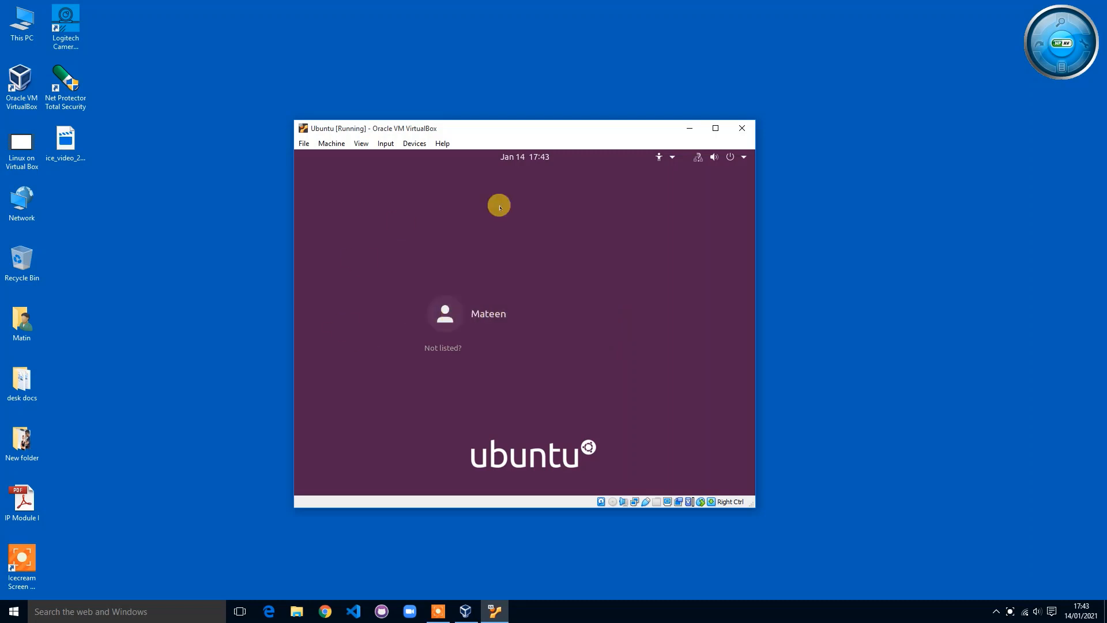
# Step: Log in as the new user with the account password, then reposition and enlarge the VM window
pyautogui.moveTo(559, 122); pyautogui.dragTo(555, 108)
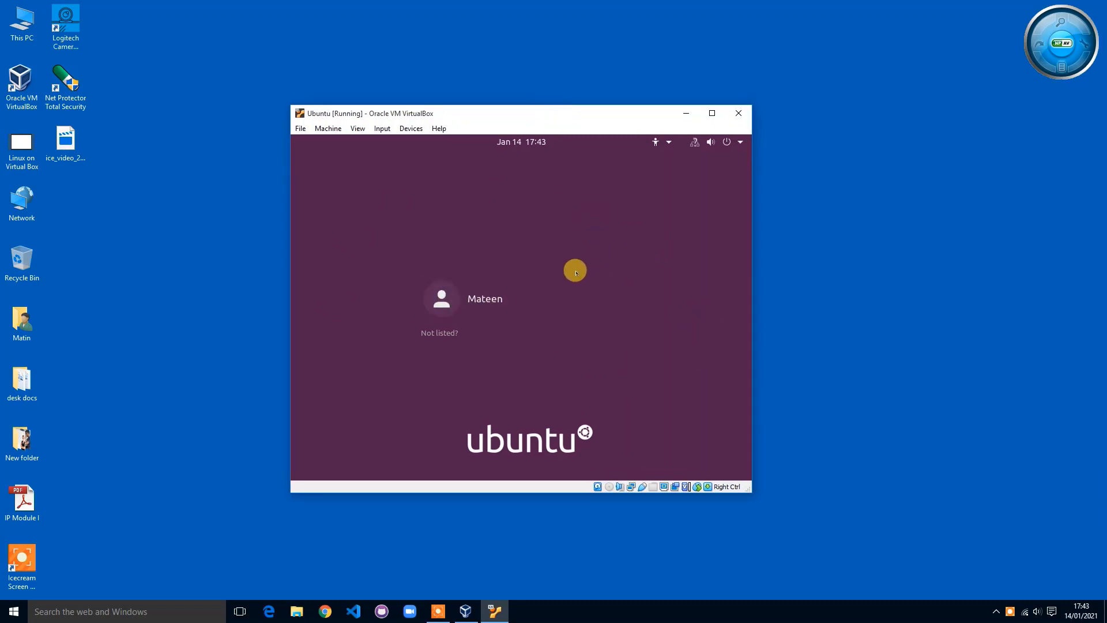
pyautogui.click(499, 296)
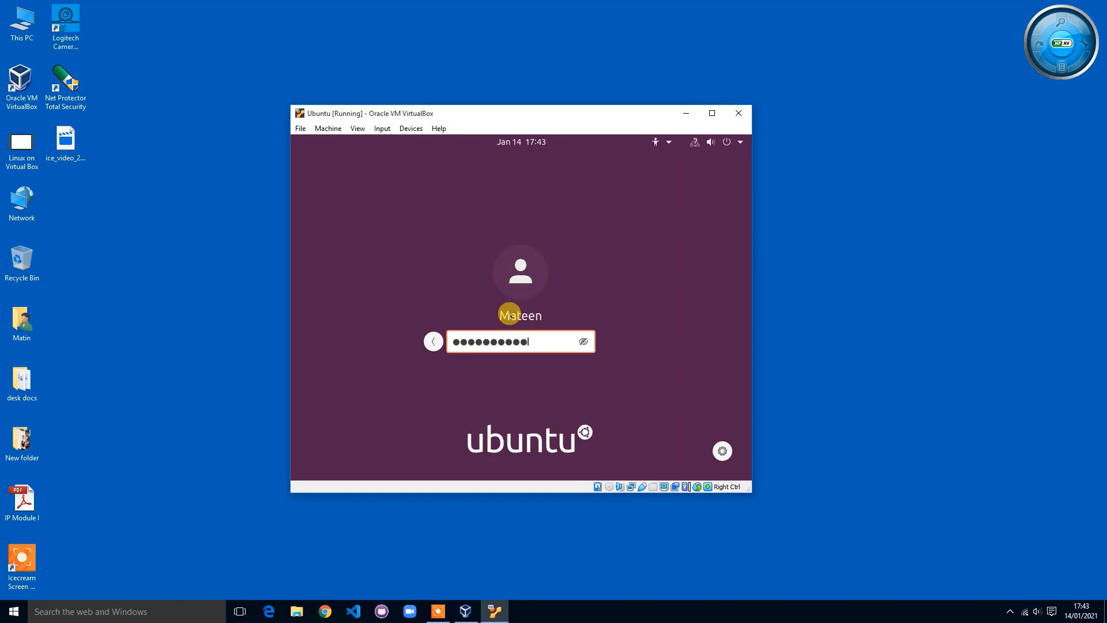
pyautogui.press('Return')
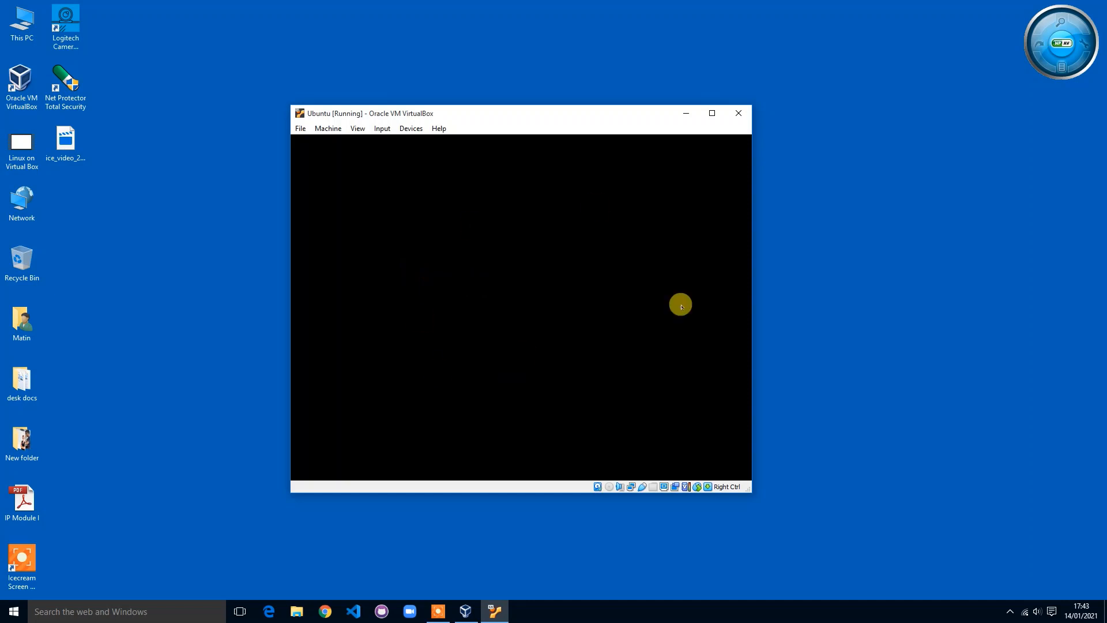
pyautogui.moveTo(542, 111)
pyautogui.mouseDown()
pyautogui.moveTo(573, 104)
pyautogui.moveTo(548, 99)
pyautogui.mouseUp()
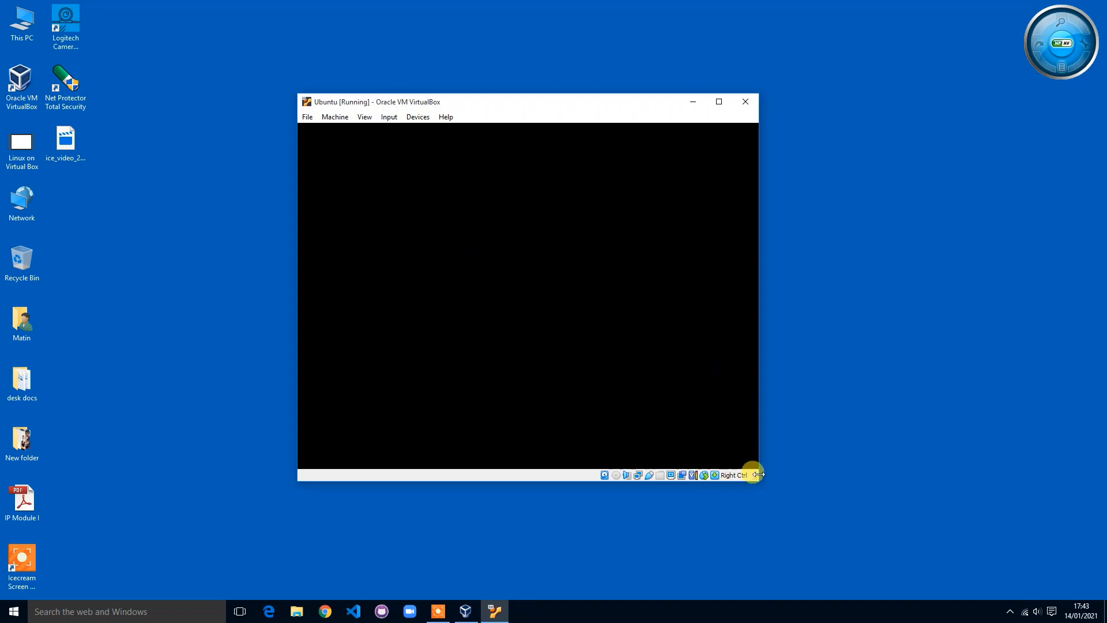
pyautogui.moveTo(755, 477)
pyautogui.mouseDown()
pyautogui.moveTo(796, 531)
pyautogui.moveTo(759, 468)
pyautogui.moveTo(764, 478)
pyautogui.mouseUp()
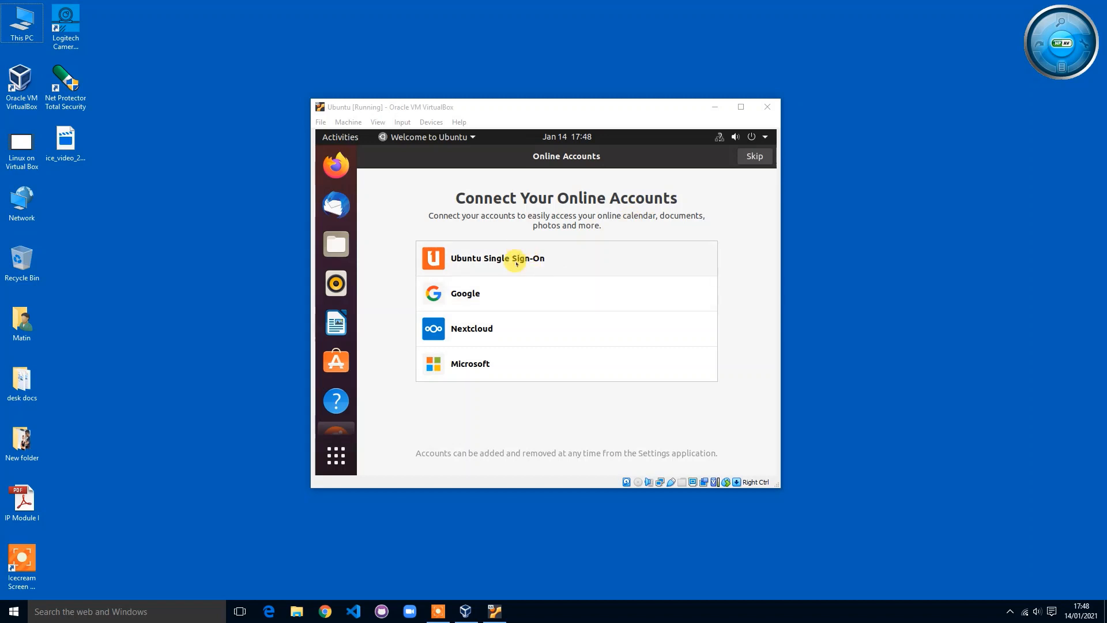
# Step: Skip online accounts and Livepatch, pass the Help improve Ubuntu and Privacy pages, and finish with Done
pyautogui.click(753, 157)
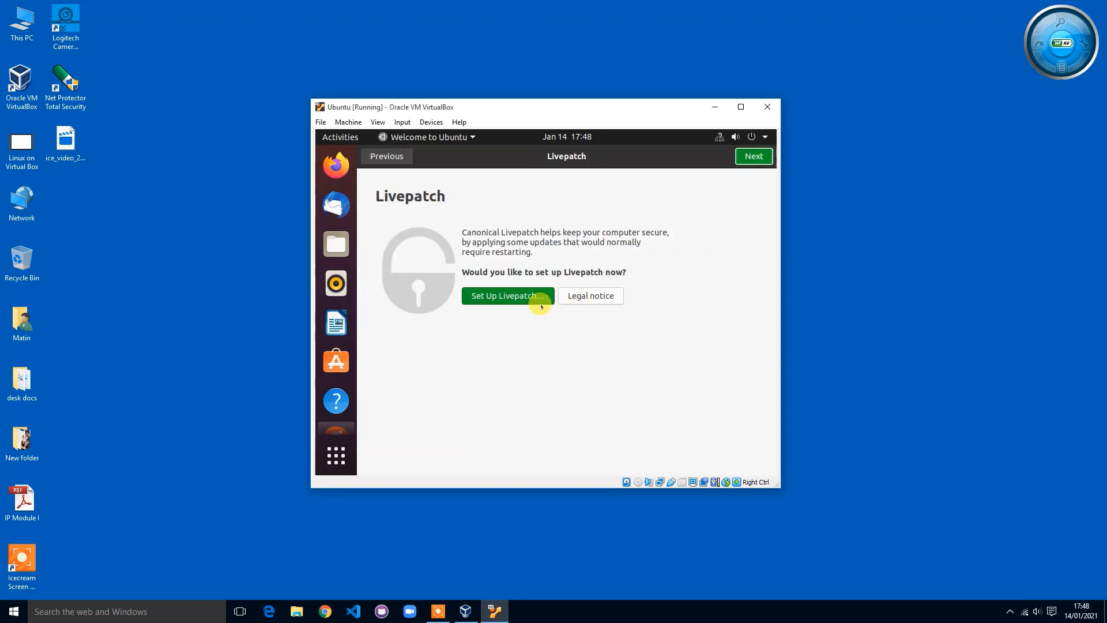
pyautogui.click(756, 161)
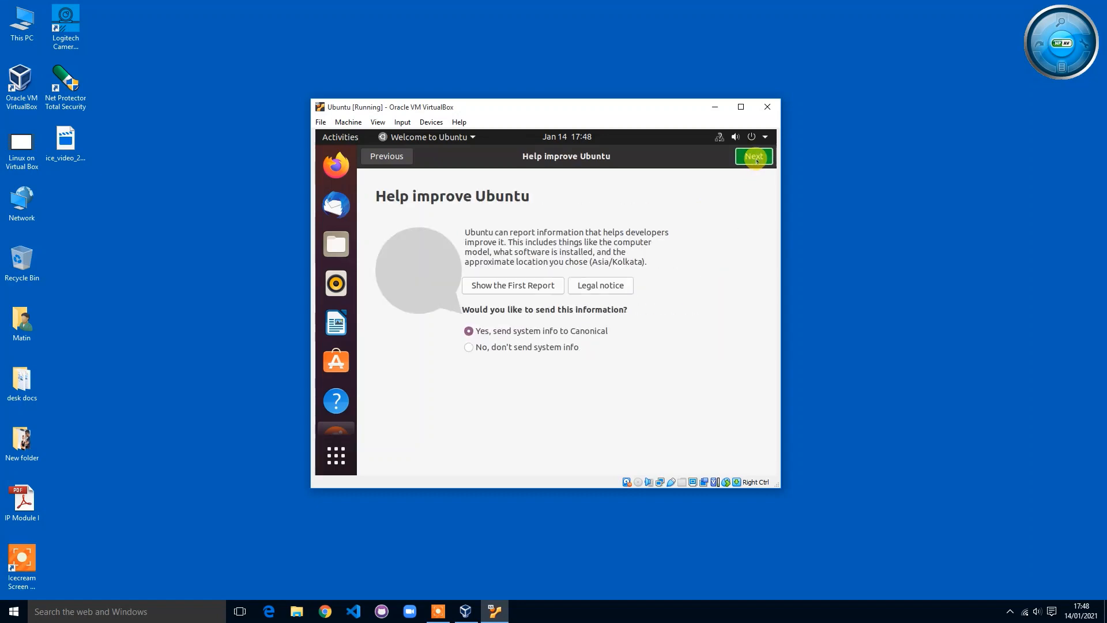
pyautogui.click(756, 161)
pyautogui.click(756, 161)
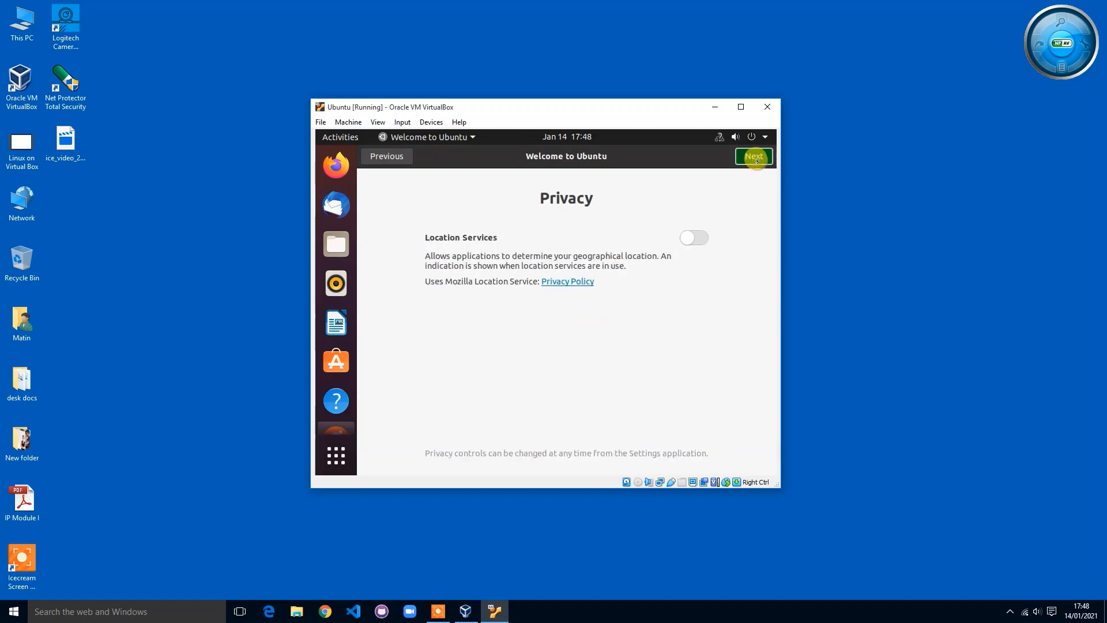
pyautogui.click(754, 159)
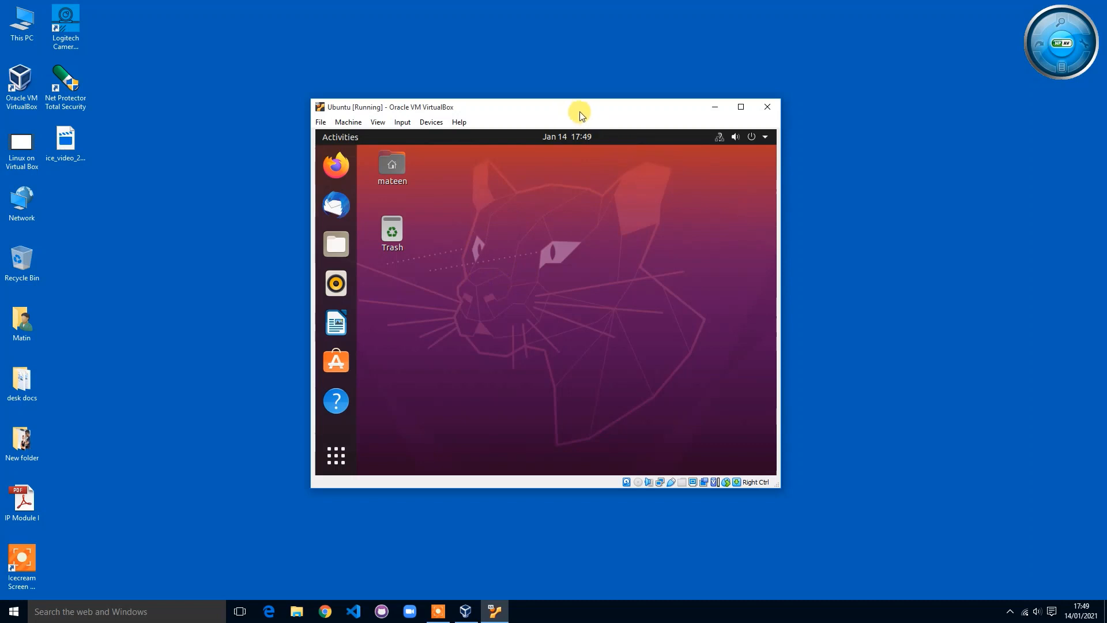
pyautogui.moveTo(578, 111); pyautogui.dragTo(519, 119)
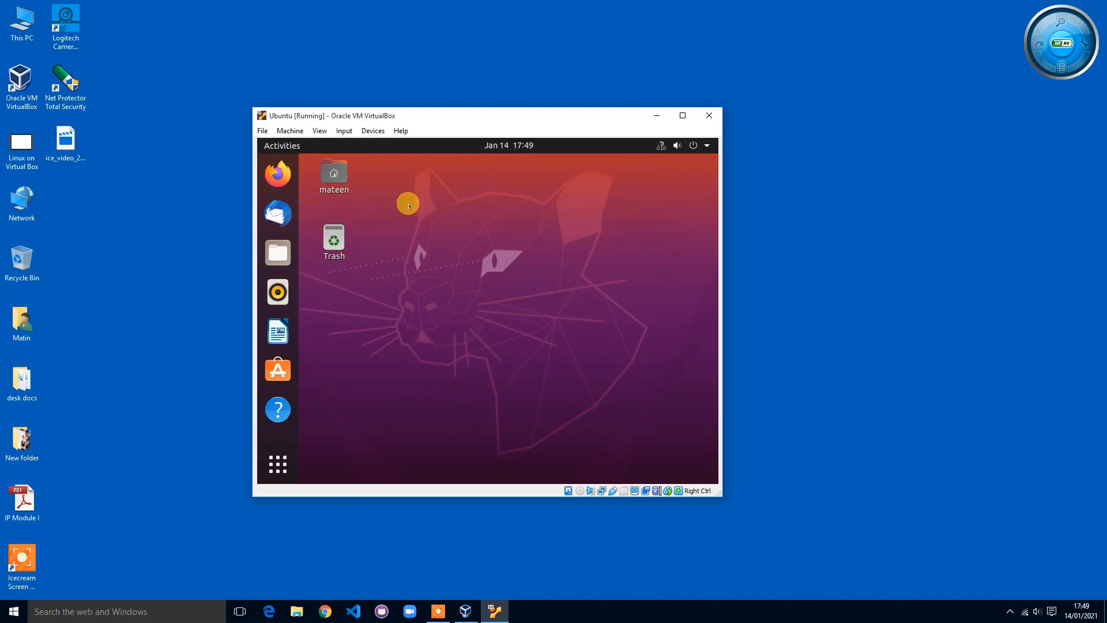
pyautogui.click(880, 340)
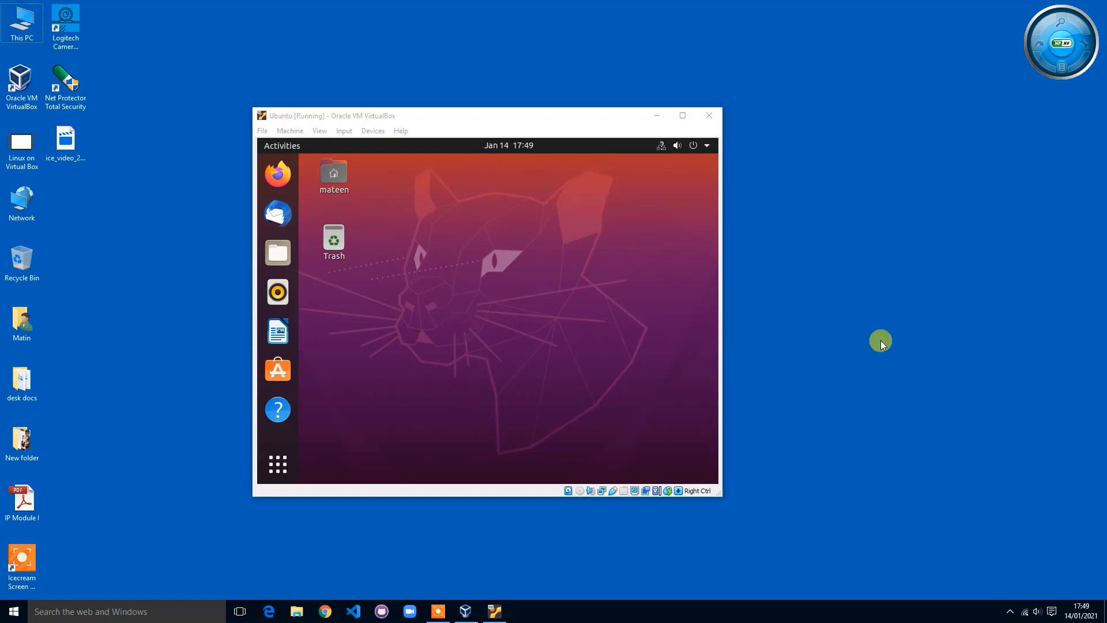